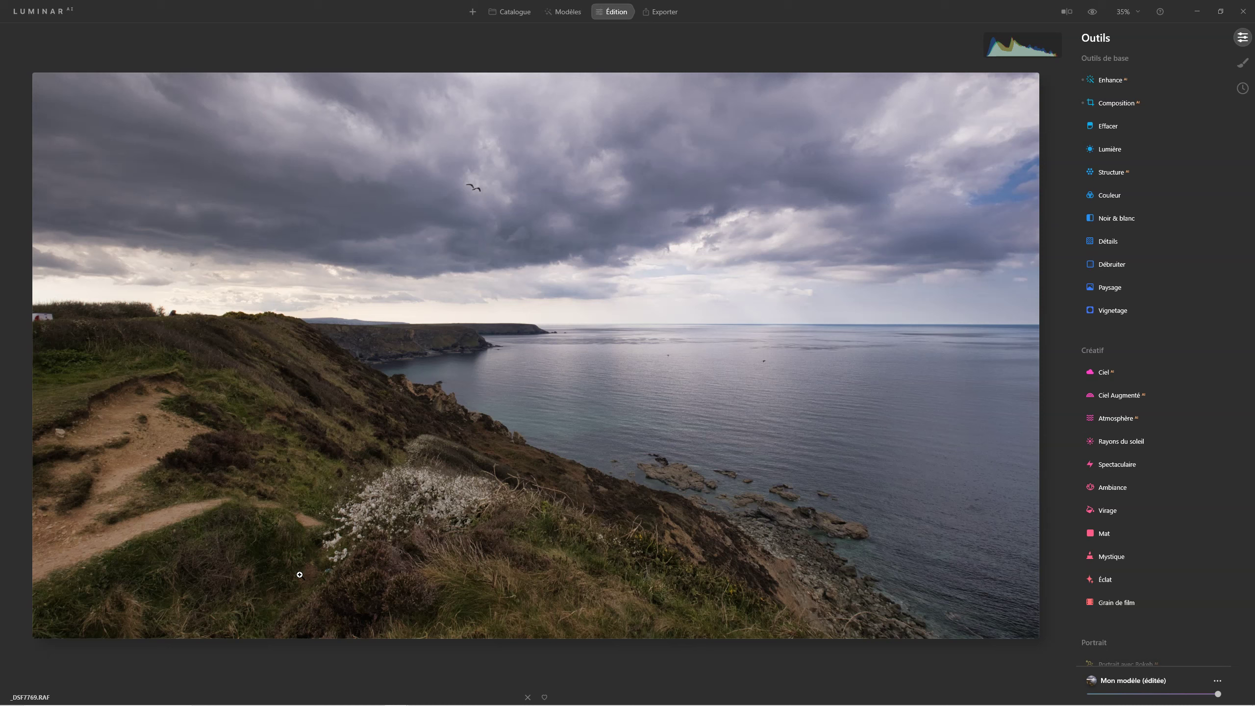
Add a Texture local mask to the coastal photo.
{"action": "left_click", "coordinate": [856, 247]}
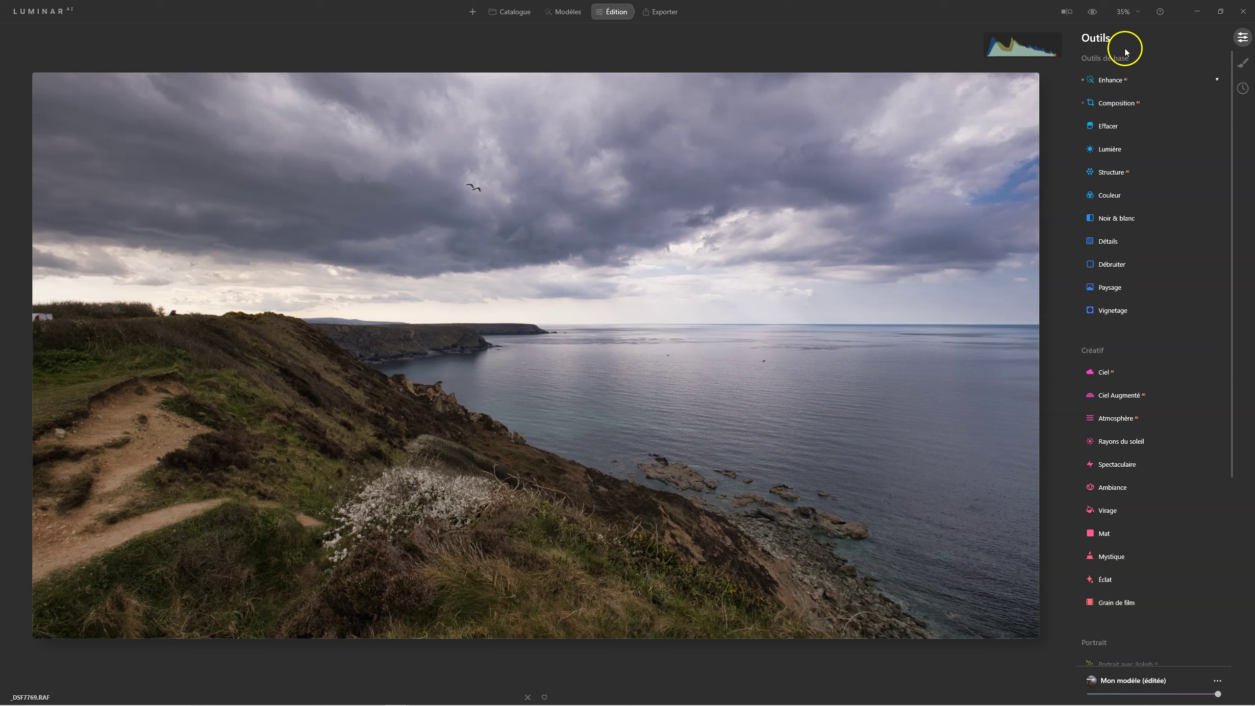
{"action": "left_click", "coordinate": [1242, 63]}
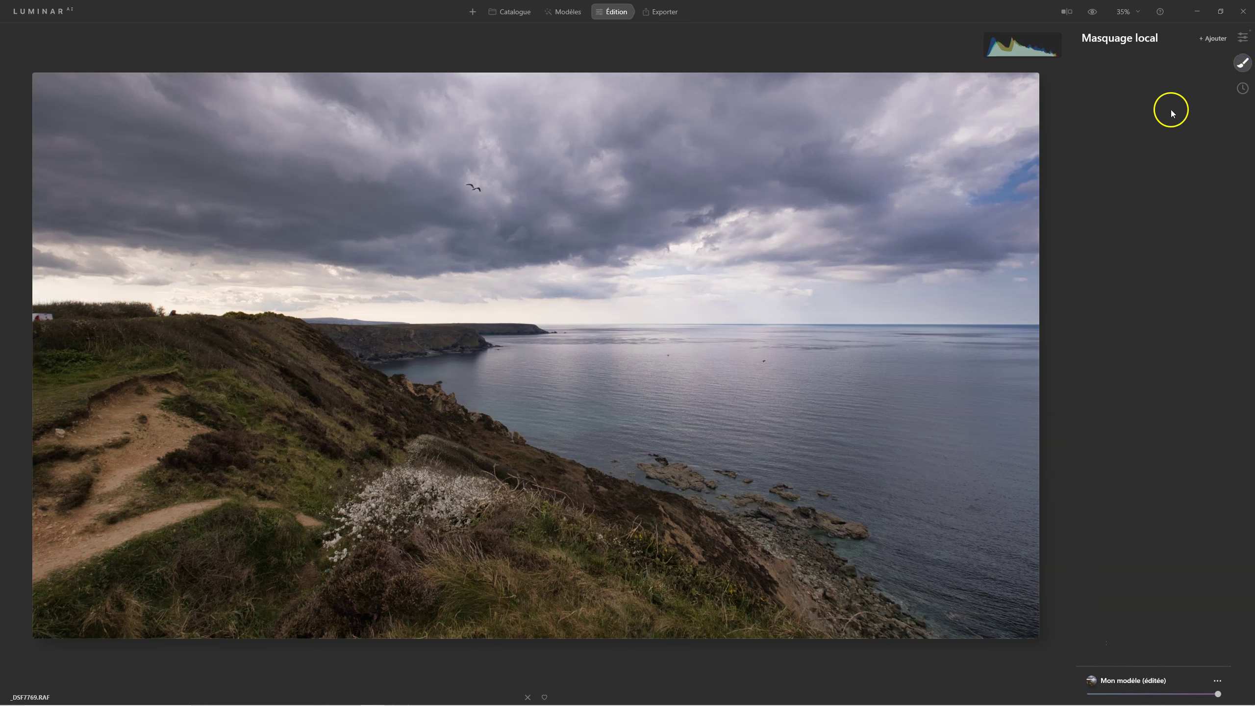
{"action": "left_click", "coordinate": [1218, 39]}
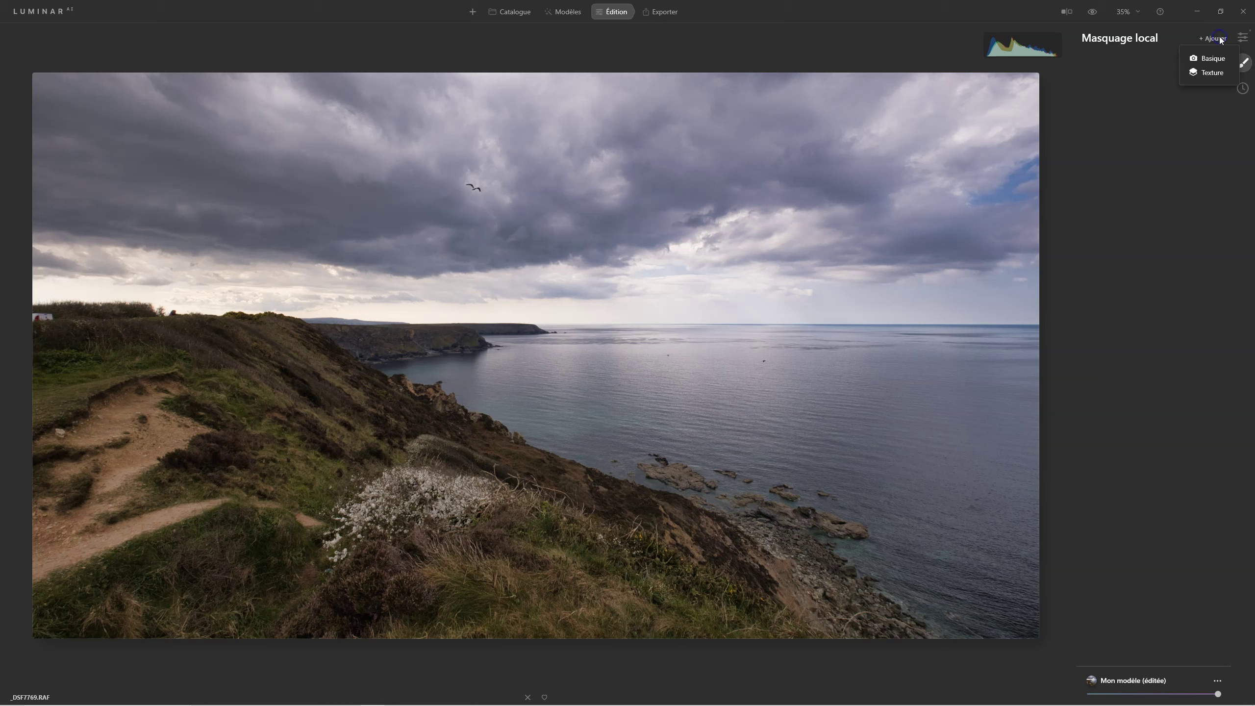
{"action": "left_click", "coordinate": [1205, 74]}
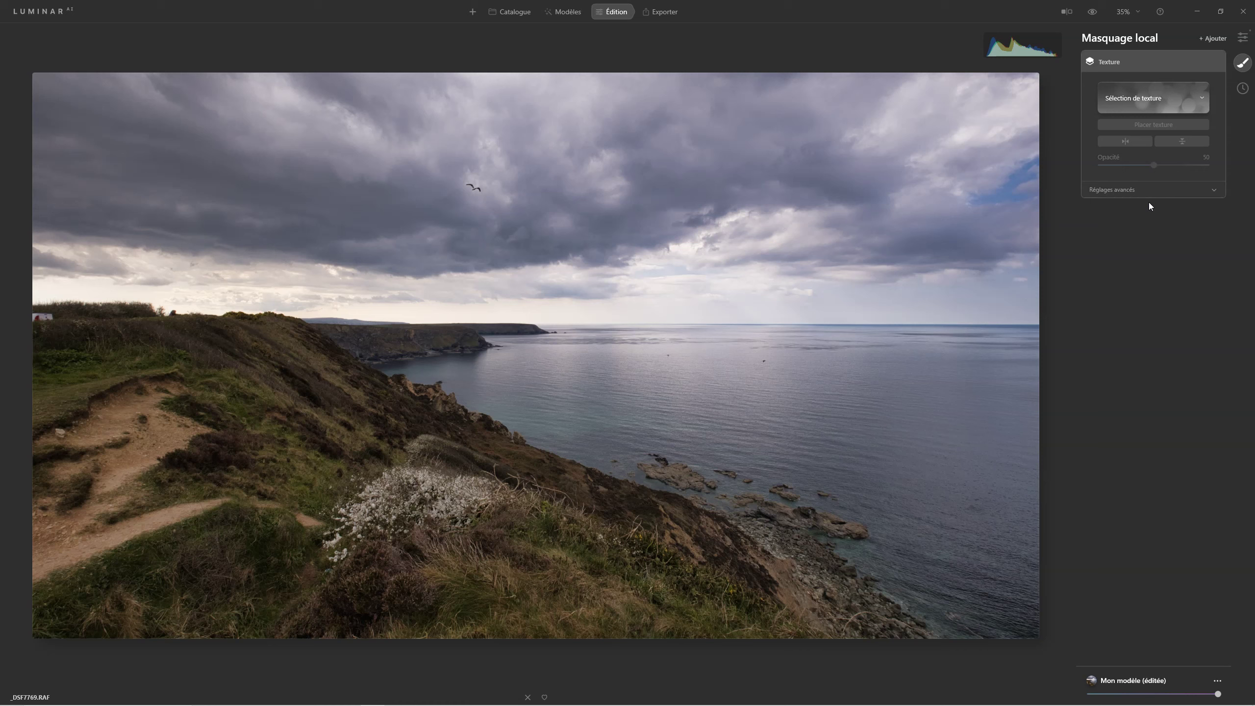
Browse the available textures for the mask in the Flare and Cierges magiques categories.
{"action": "left_click", "coordinate": [1139, 95]}
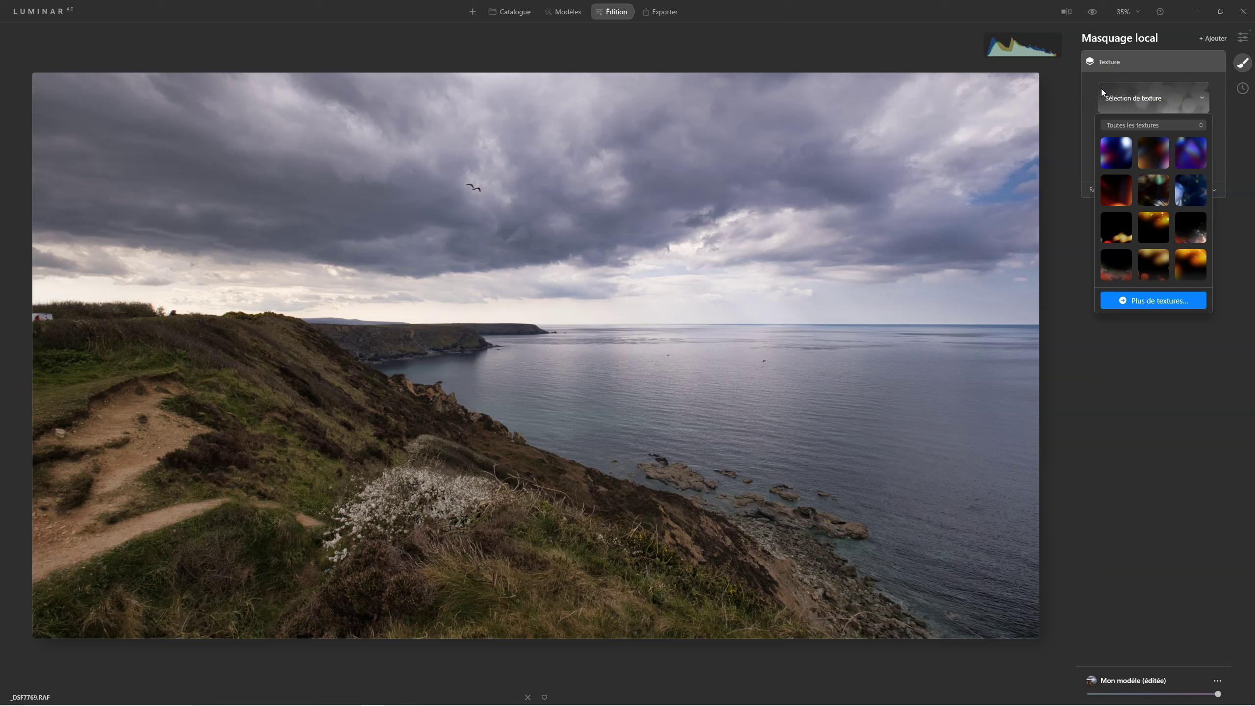
{"action": "left_click", "coordinate": [1131, 124]}
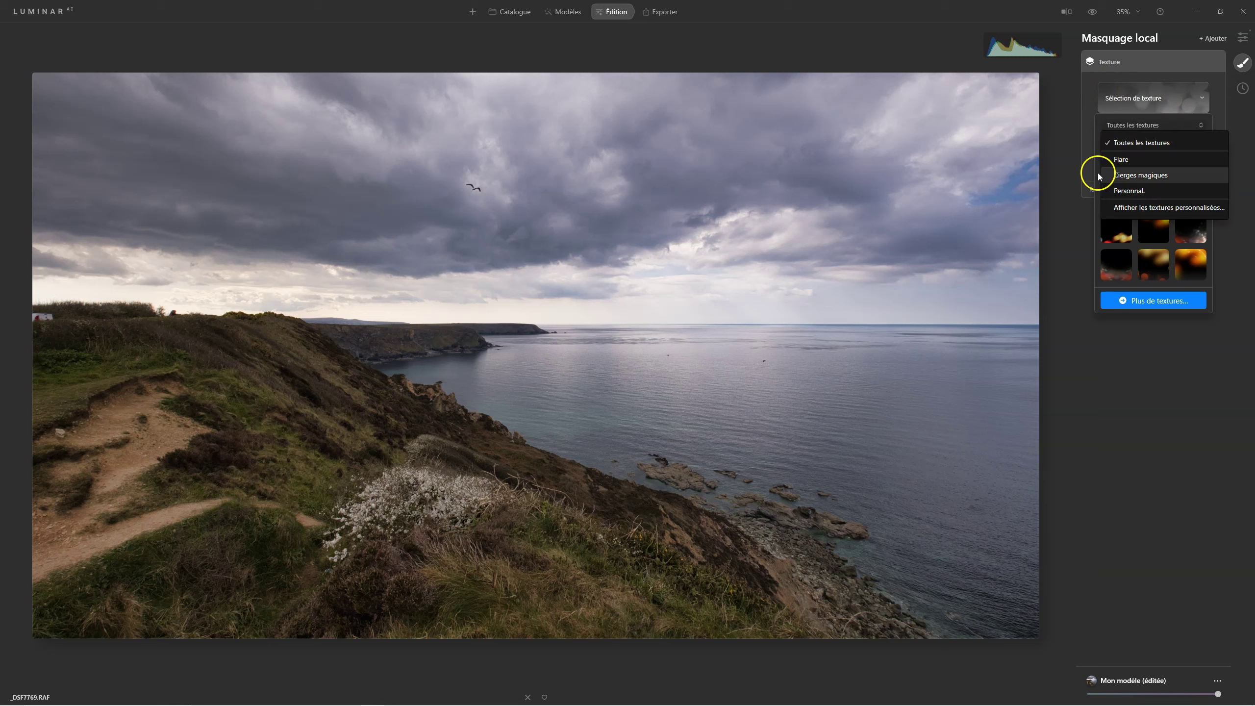
{"action": "left_click", "coordinate": [1149, 143]}
{"action": "left_click", "coordinate": [1143, 125]}
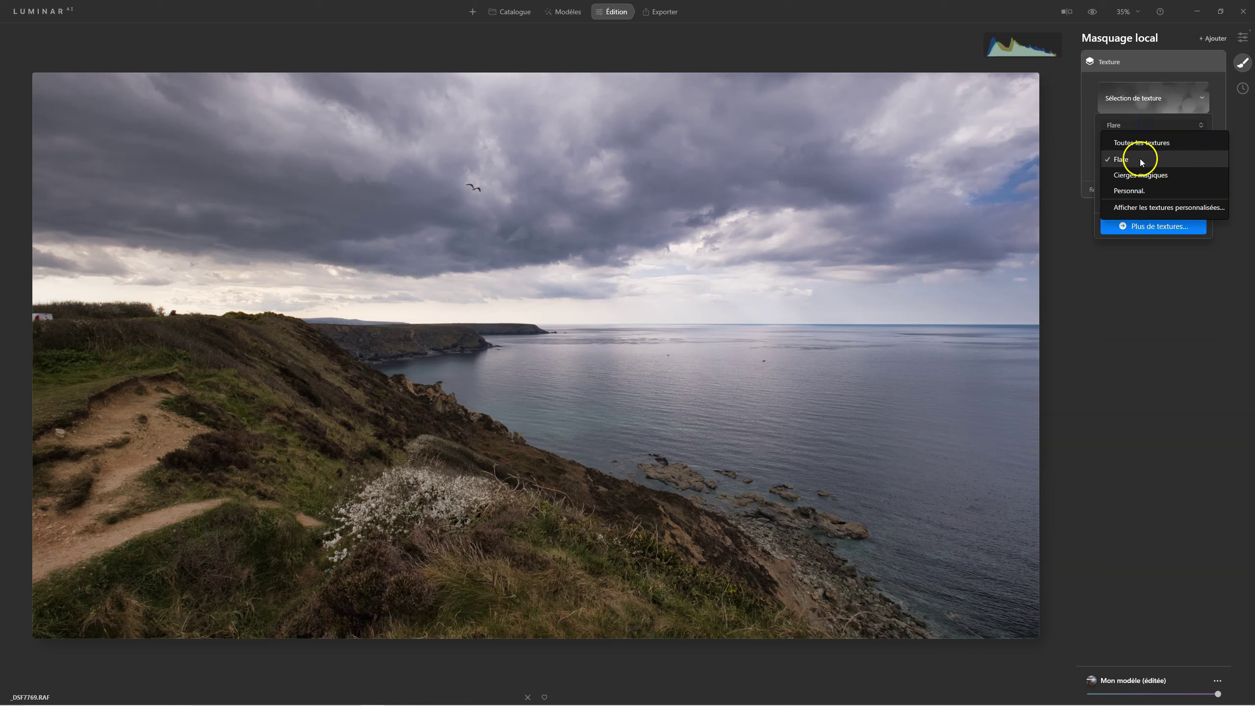
{"action": "left_click", "coordinate": [1143, 176]}
{"action": "left_click", "coordinate": [1147, 125]}
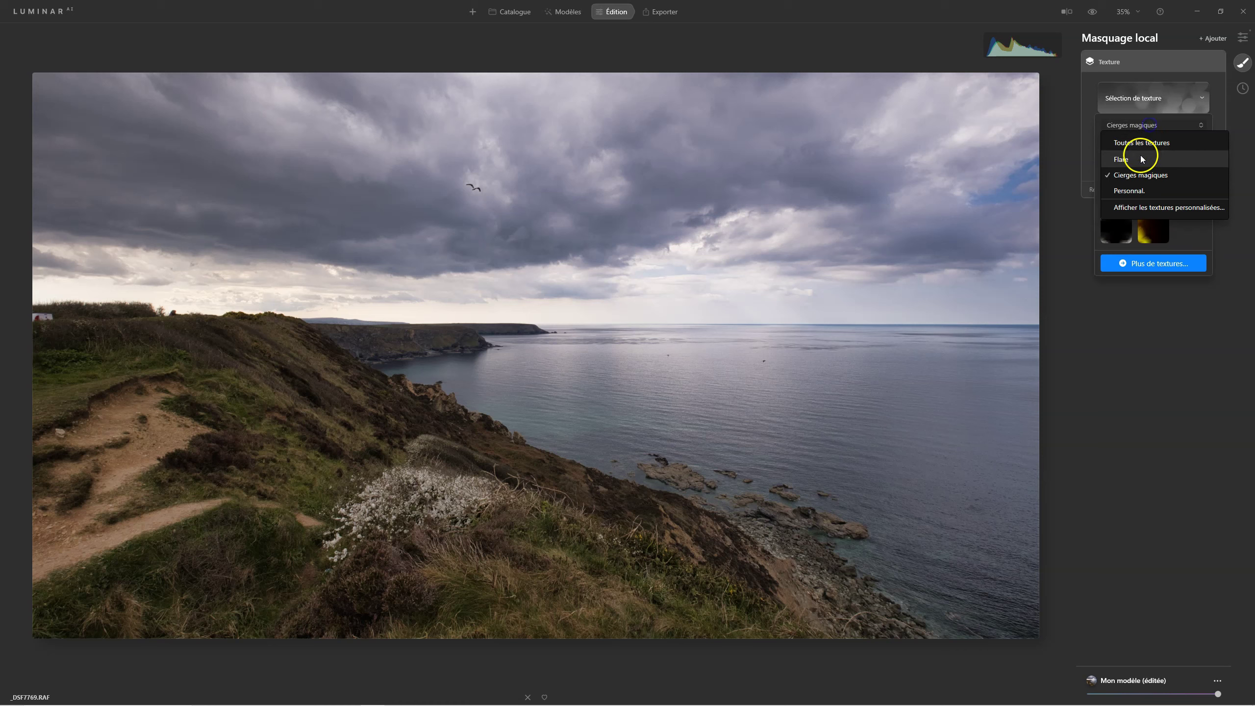
{"action": "left_click", "coordinate": [1138, 165]}
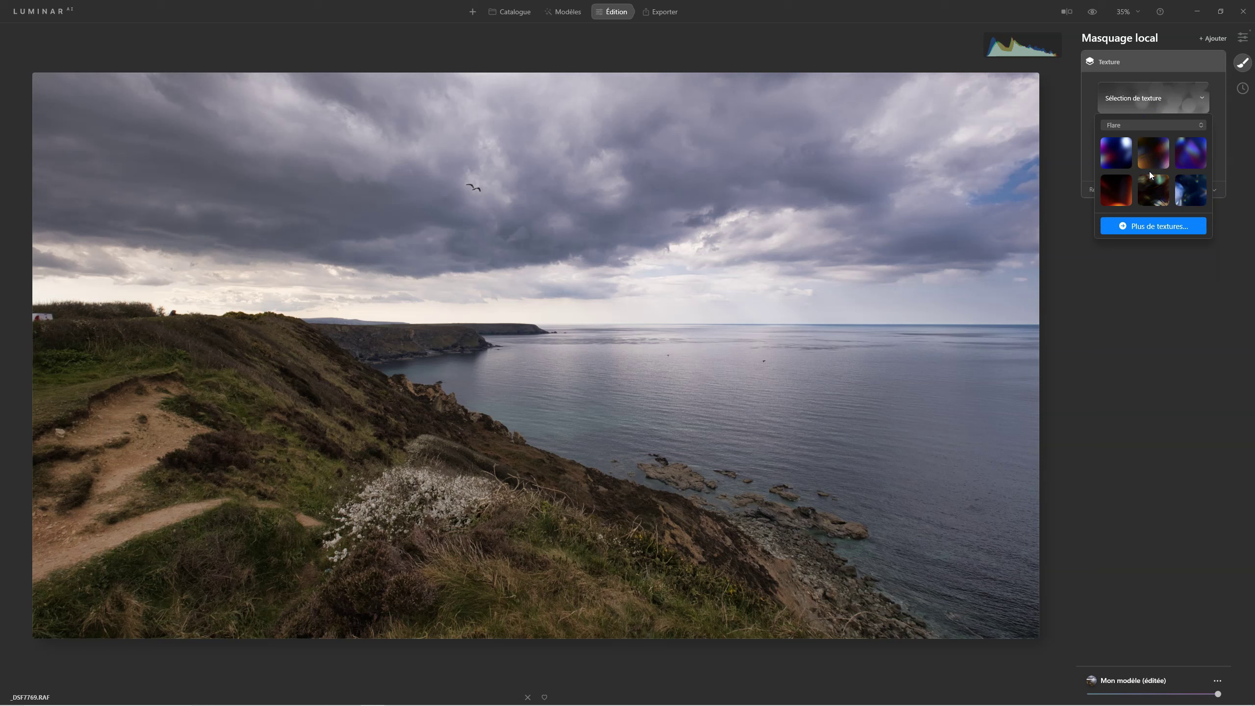
Load the custom texture _DSF0390-mask-transparentV2 from the Texture folder through the Personnal category.
{"action": "left_click", "coordinate": [1150, 125]}
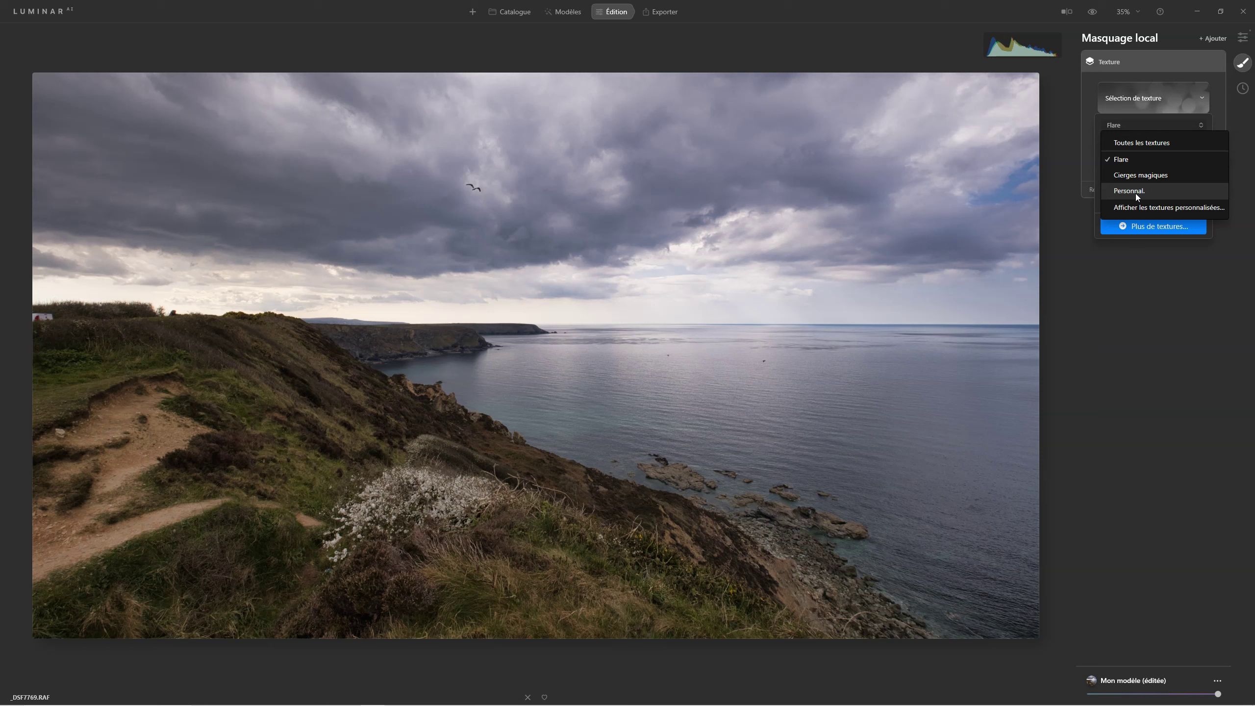
{"action": "left_click", "coordinate": [1135, 191]}
{"action": "left_click", "coordinate": [1122, 159]}
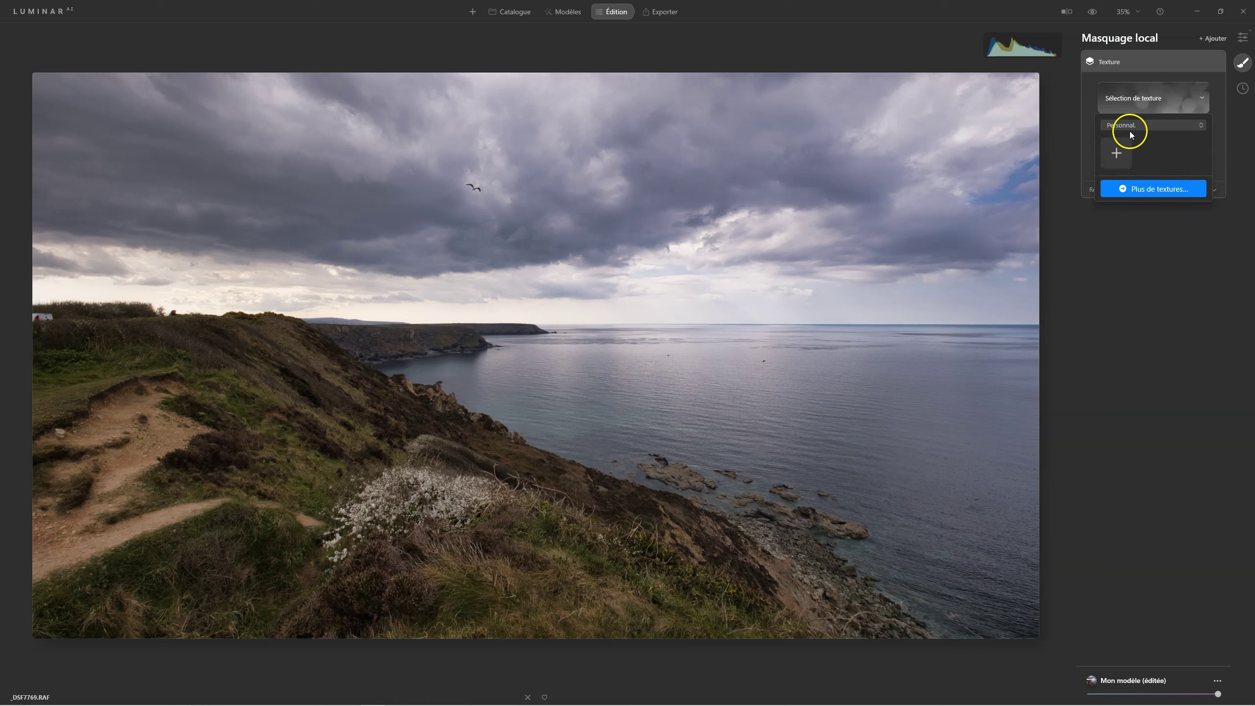
{"action": "left_click", "coordinate": [1122, 150]}
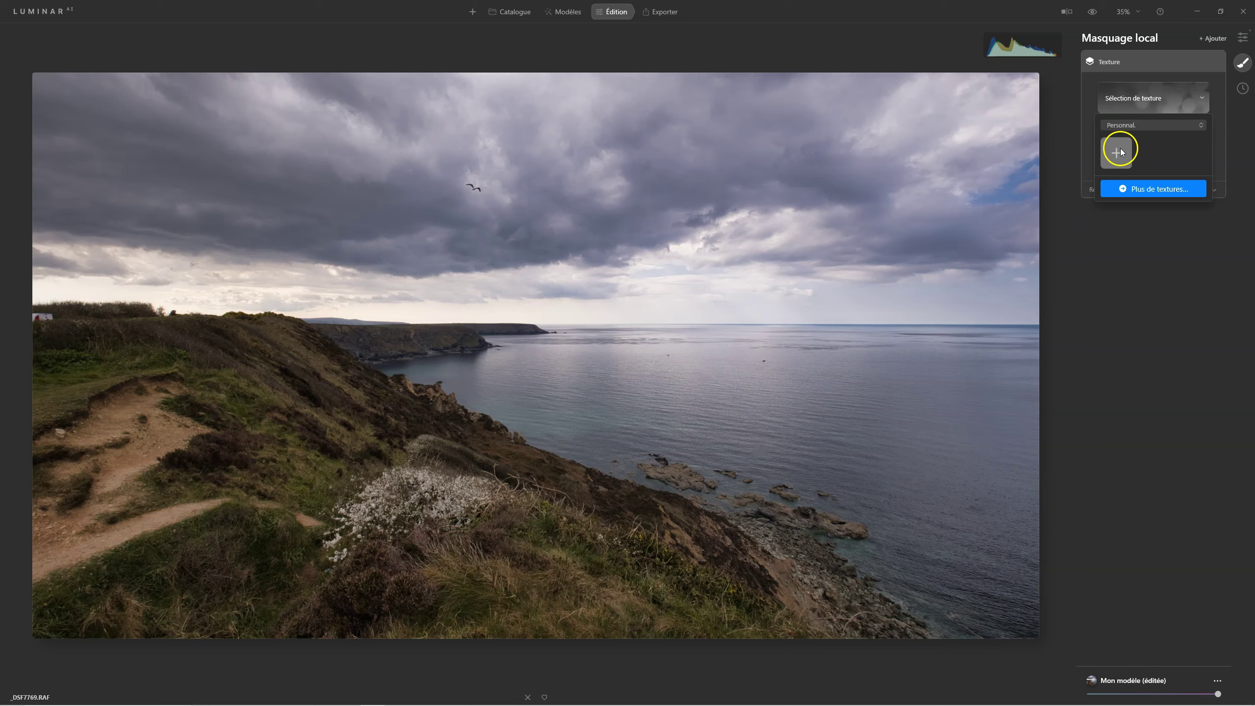
{"action": "left_click", "coordinate": [1120, 152]}
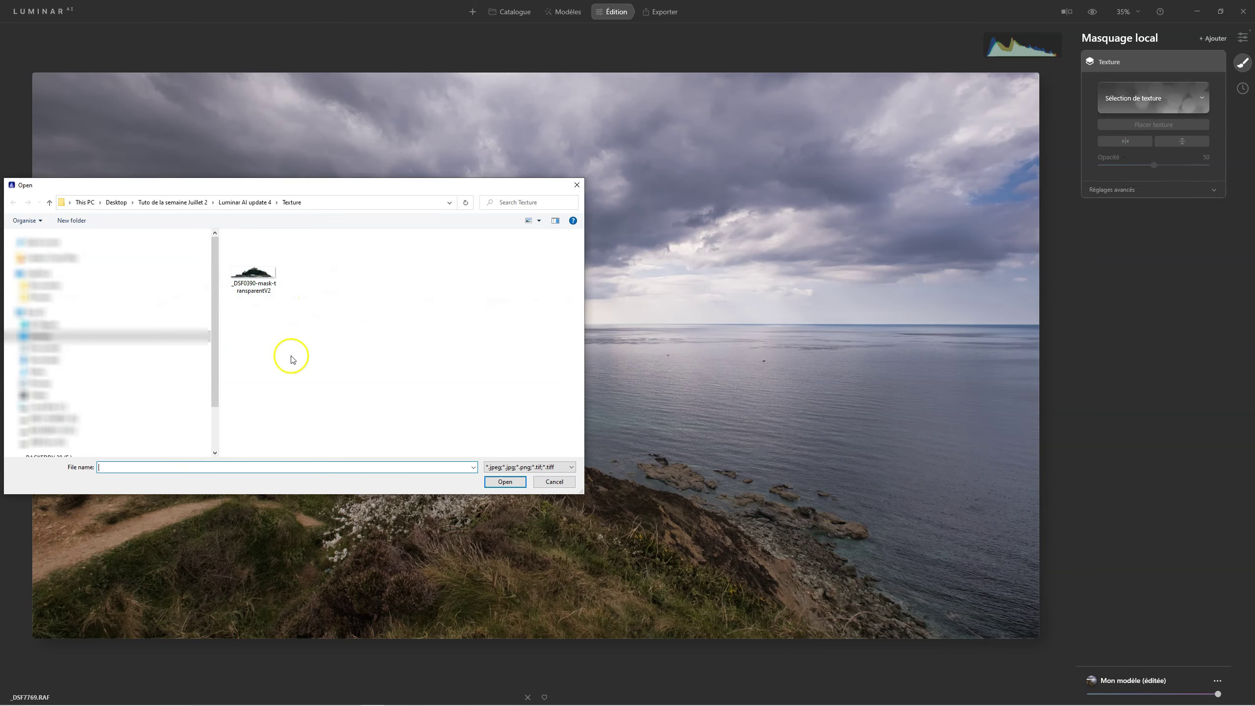
{"action": "left_click", "coordinate": [252, 277]}
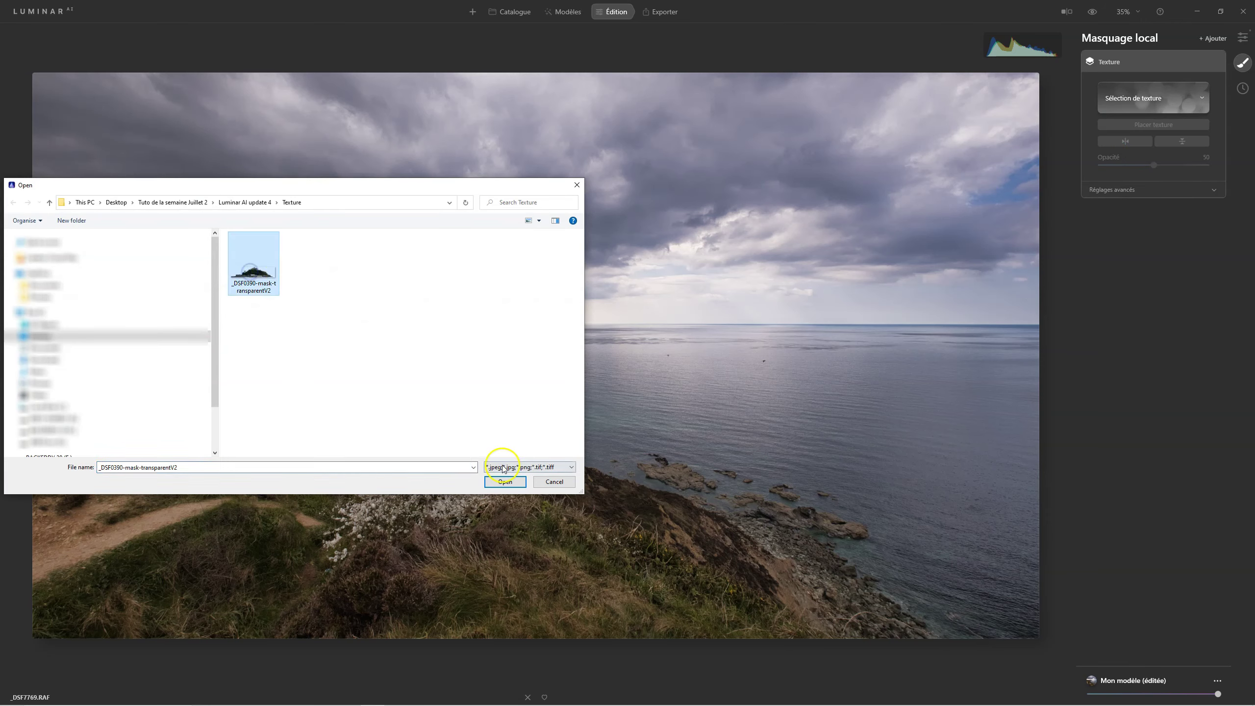
{"action": "left_click", "coordinate": [504, 481]}
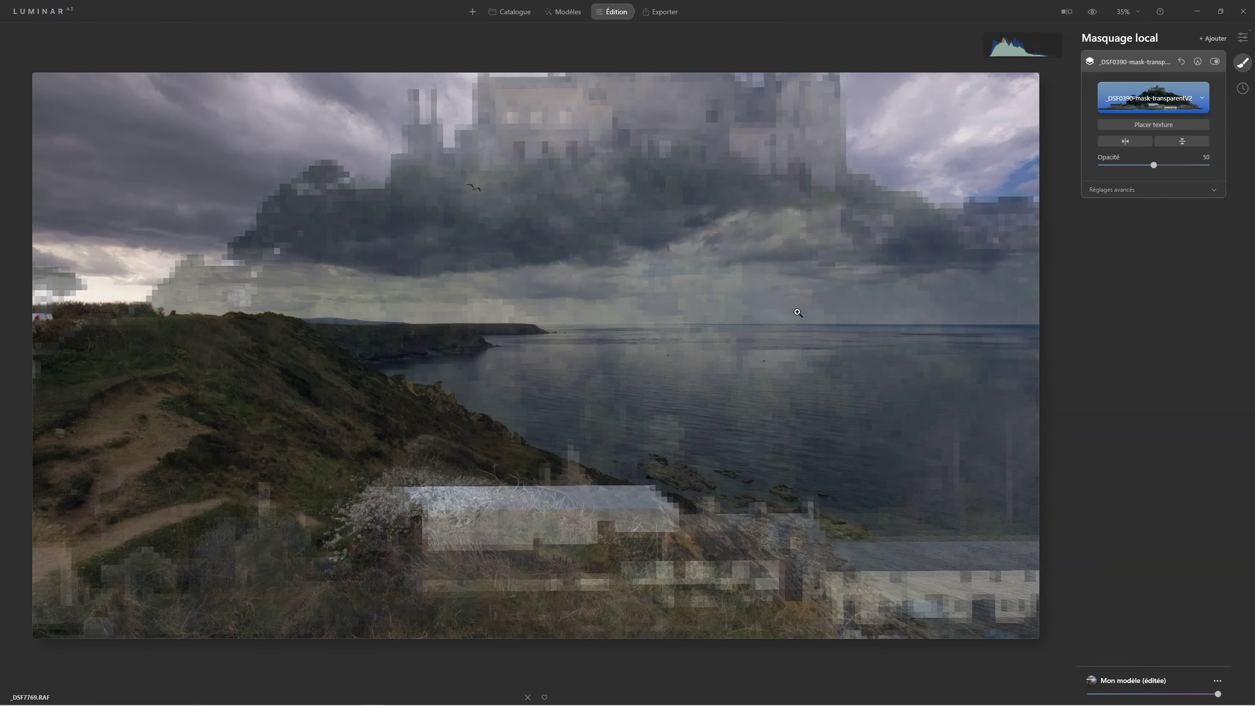
Scale the island texture down, place it on the sea near the horizon, and rotate it slightly to level it.
{"action": "left_click", "coordinate": [1152, 125]}
{"action": "scroll", "coordinate": [774, 334], "scroll_direction": "down", "scroll_amount": 1}
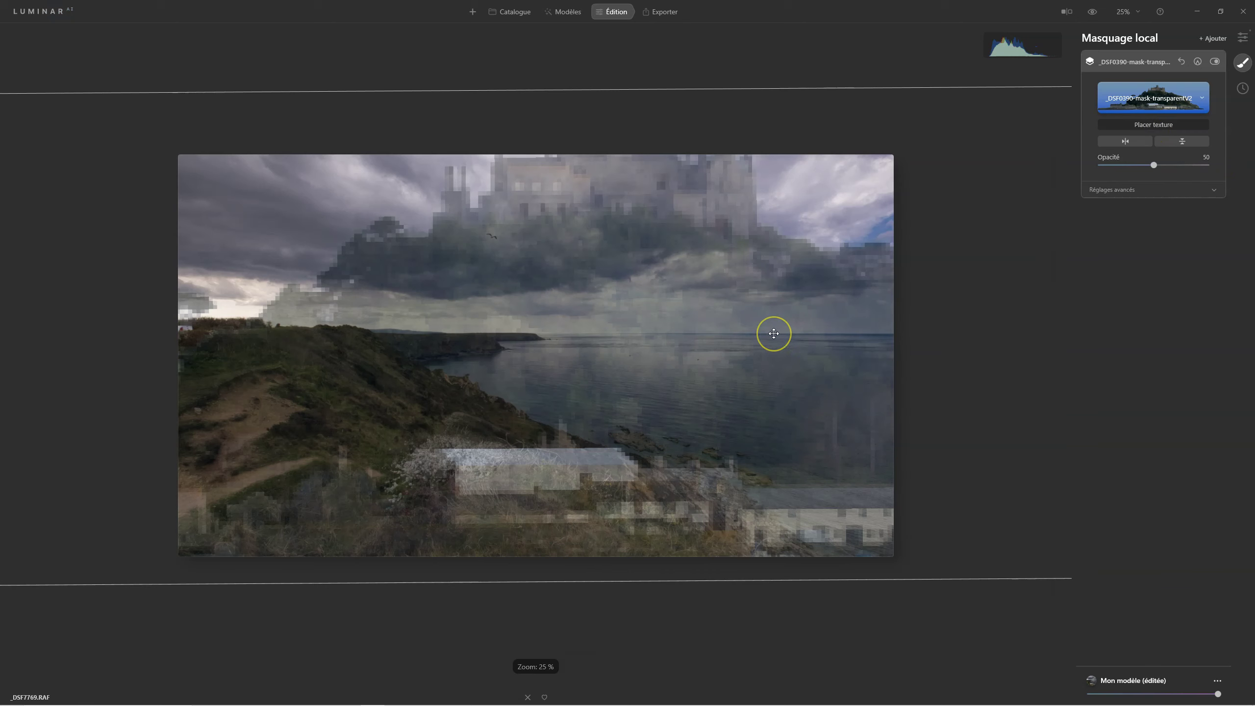
{"action": "left_click_drag", "start_coordinate": [350, 367], "coordinate": [564, 333]}
{"action": "left_click_drag", "start_coordinate": [52, 578], "coordinate": [658, 367]}
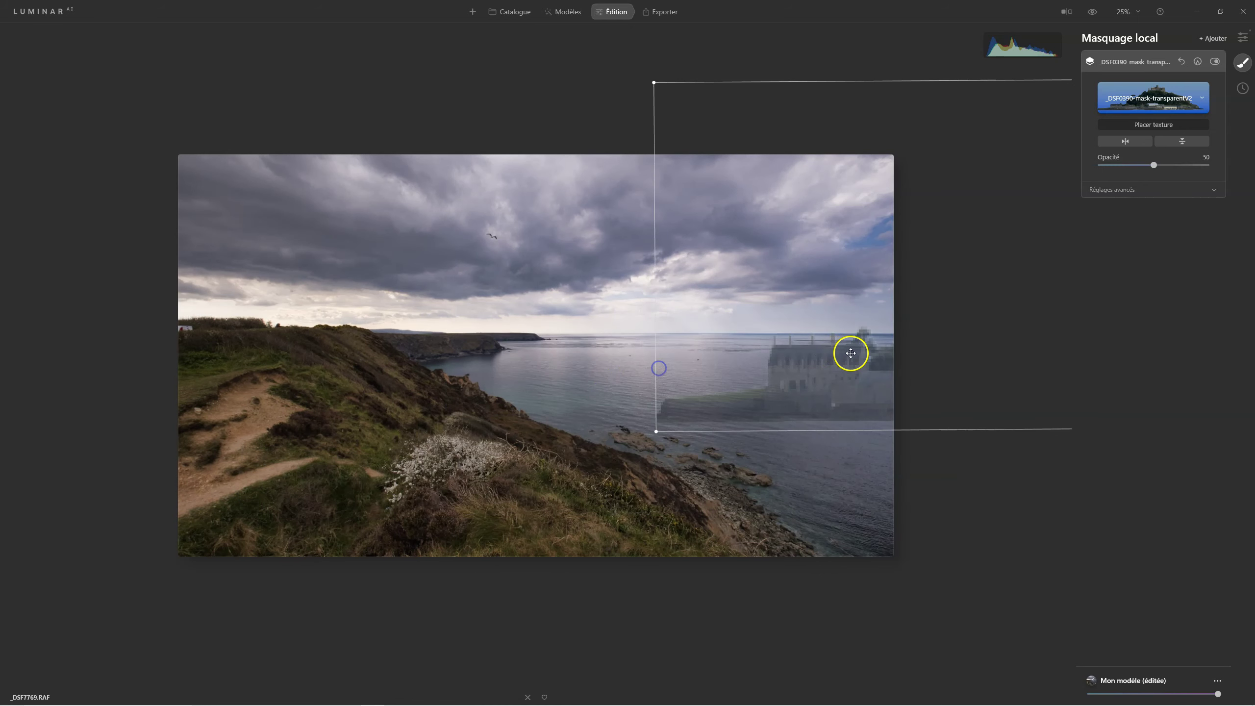
{"action": "left_click_drag", "start_coordinate": [933, 348], "coordinate": [317, 471]}
{"action": "left_click", "coordinate": [20, 549]}
{"action": "left_click_drag", "start_coordinate": [35, 566], "coordinate": [873, 374]}
{"action": "left_click_drag", "start_coordinate": [958, 302], "coordinate": [510, 436]}
{"action": "left_click_drag", "start_coordinate": [359, 401], "coordinate": [626, 352]}
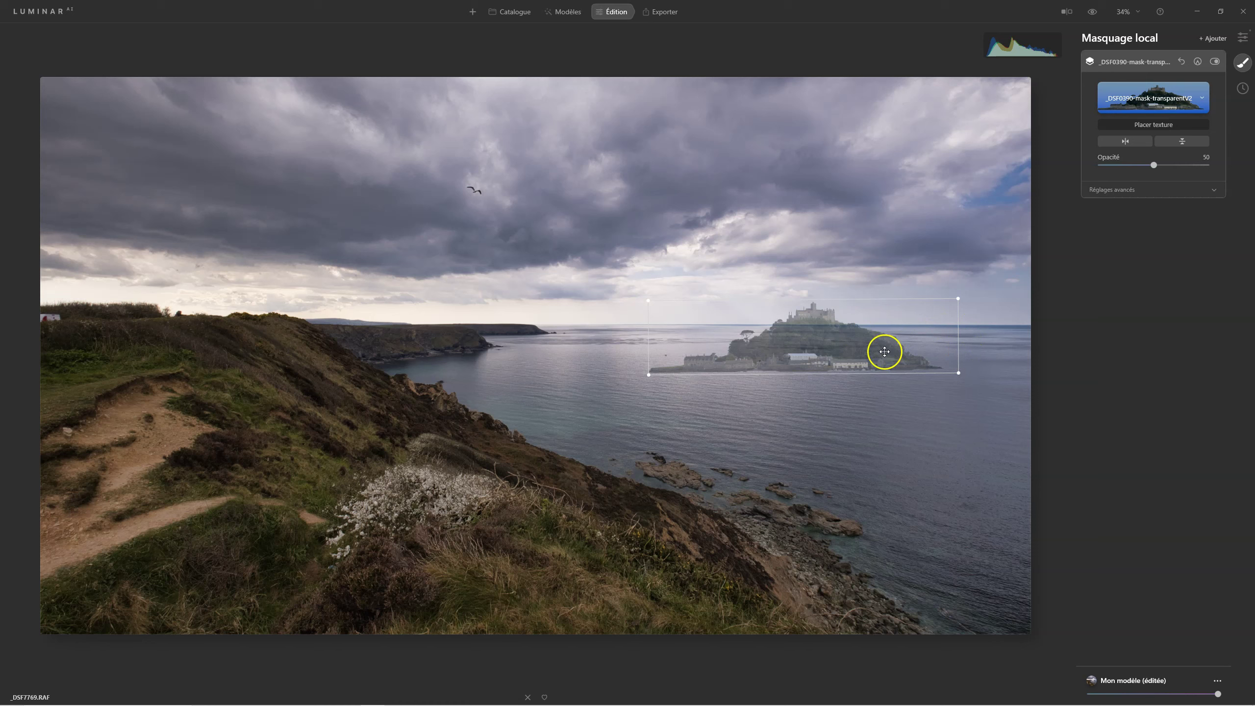
{"action": "left_click_drag", "start_coordinate": [959, 372], "coordinate": [935, 366]}
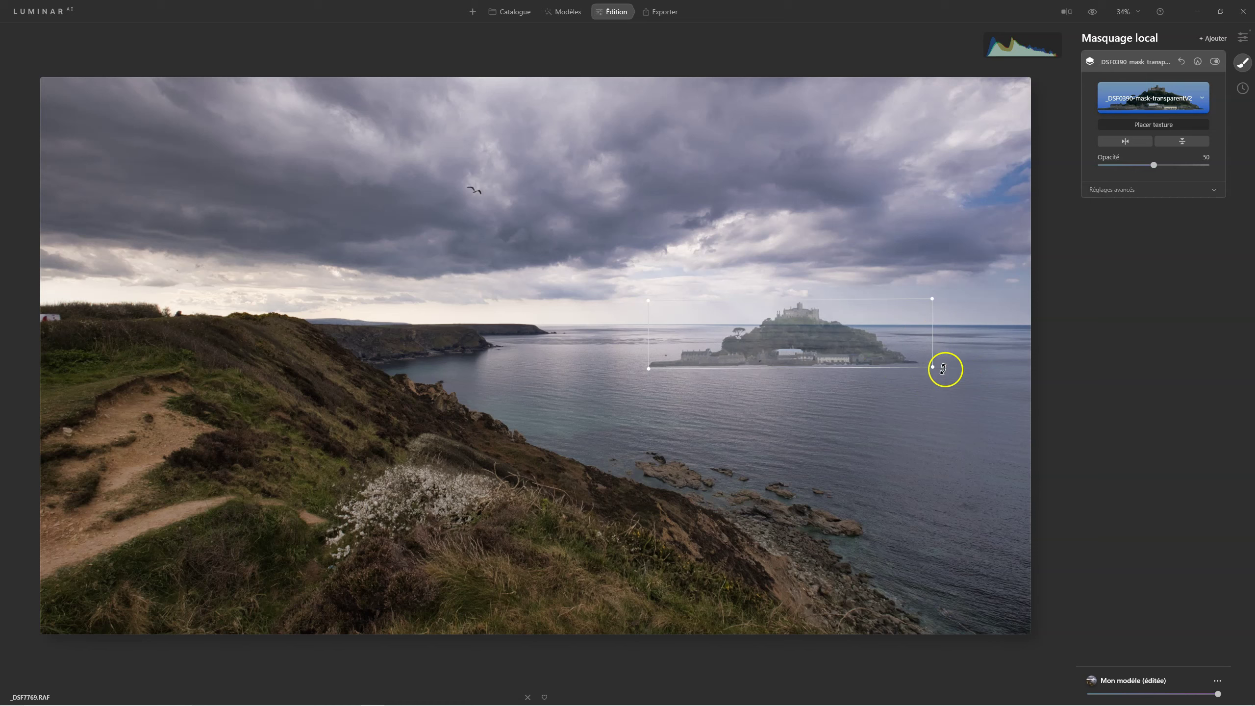
{"action": "left_click_drag", "start_coordinate": [945, 370], "coordinate": [943, 372]}
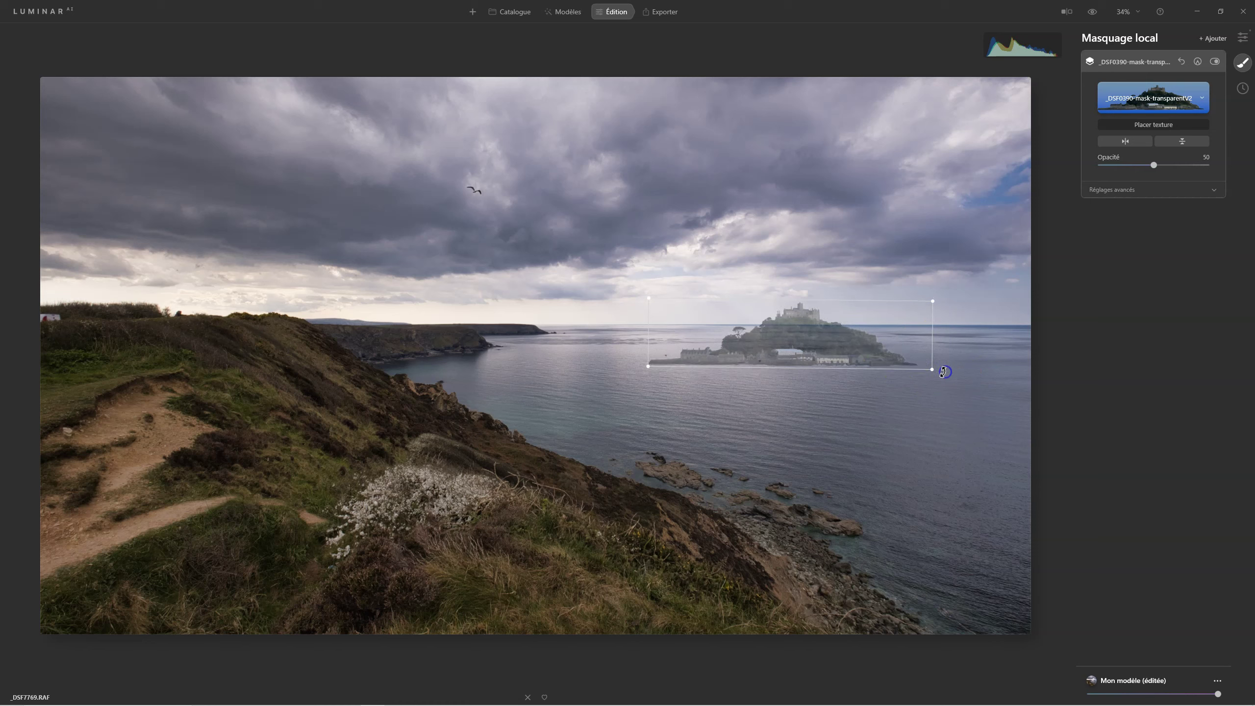
Set the island texture's opacity to 100, move it slightly up toward the horizon, and finish placing it with the advanced settings expanded.
{"action": "left_click_drag", "start_coordinate": [1153, 165], "coordinate": [1205, 165]}
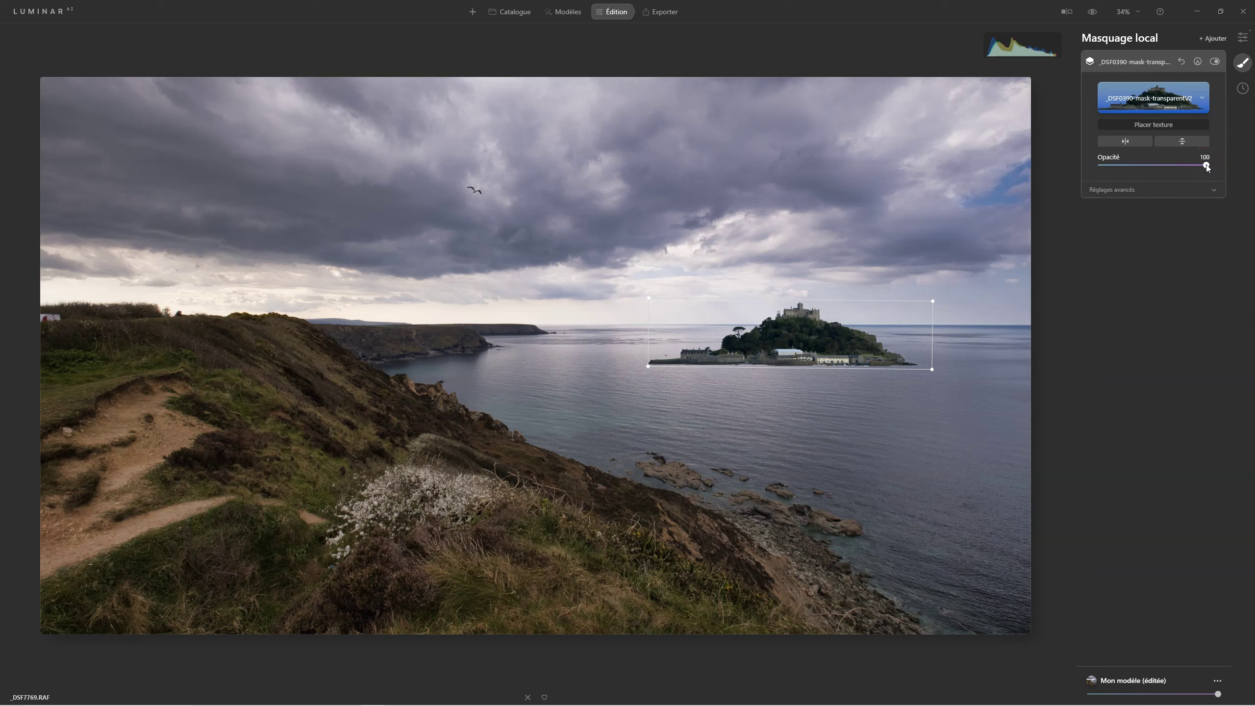
{"action": "mouse_move", "coordinate": [1206, 166]}
{"action": "left_mouse_down"}
{"action": "mouse_move", "coordinate": [1076, 170]}
{"action": "mouse_move", "coordinate": [1232, 170]}
{"action": "mouse_move", "coordinate": [1057, 171]}
{"action": "mouse_move", "coordinate": [1219, 169]}
{"action": "mouse_move", "coordinate": [1097, 168]}
{"action": "mouse_move", "coordinate": [1205, 168]}
{"action": "left_mouse_up"}
{"action": "left_click_drag", "start_coordinate": [818, 349], "coordinate": [817, 341]}
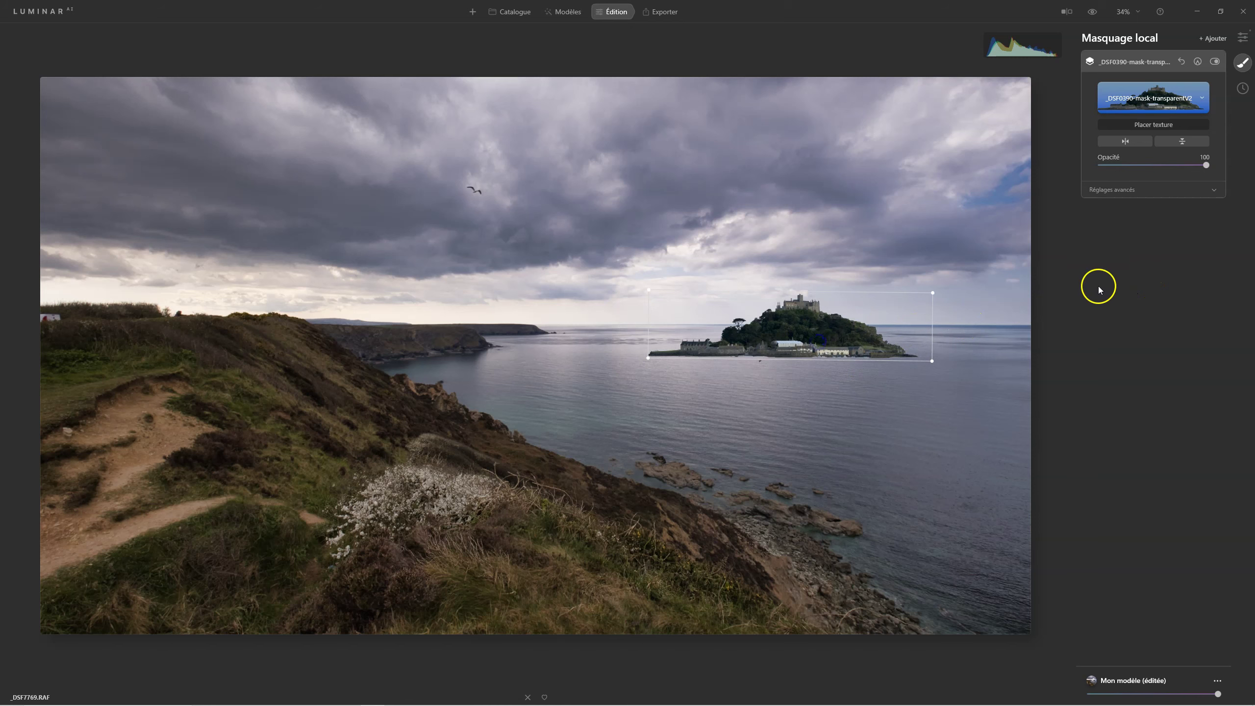
{"action": "left_click", "coordinate": [1112, 198]}
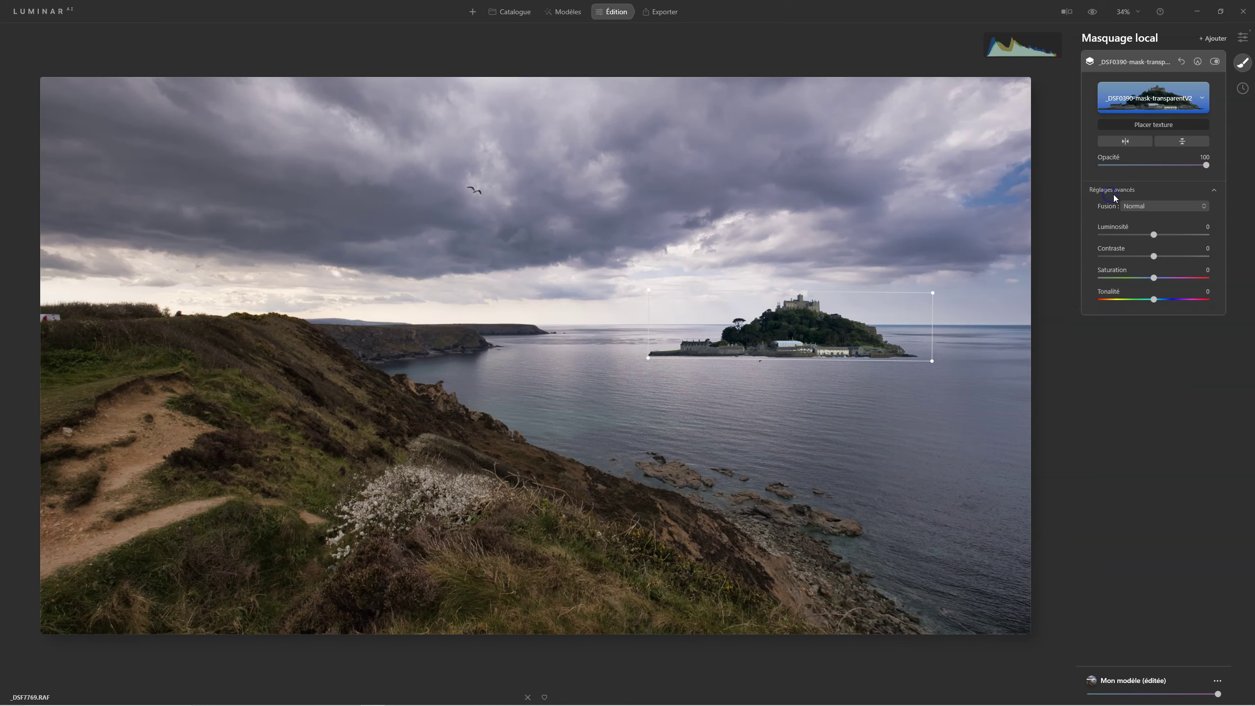
{"action": "left_click", "coordinate": [1148, 126]}
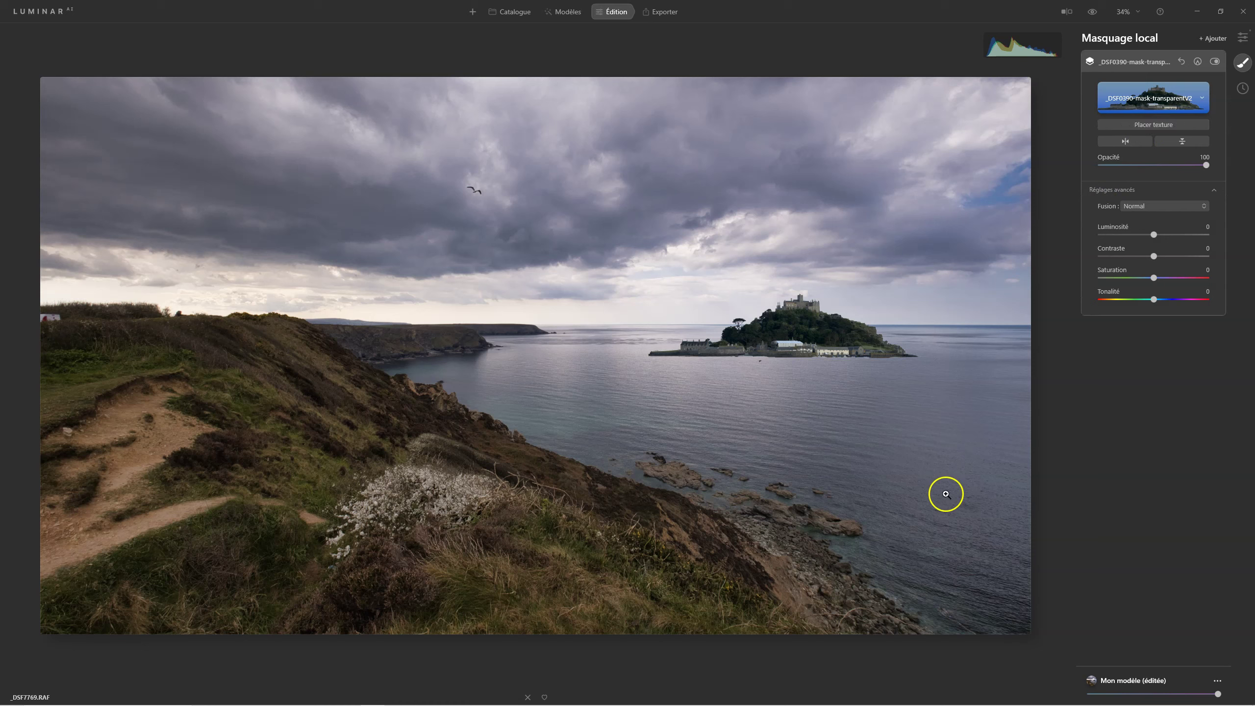
Try flipping the island texture horizontally and vertically, reversing each flip.
{"action": "left_click", "coordinate": [1125, 141]}
{"action": "left_click", "coordinate": [1125, 141]}
{"action": "left_click", "coordinate": [1182, 141]}
{"action": "left_click", "coordinate": [1181, 142]}
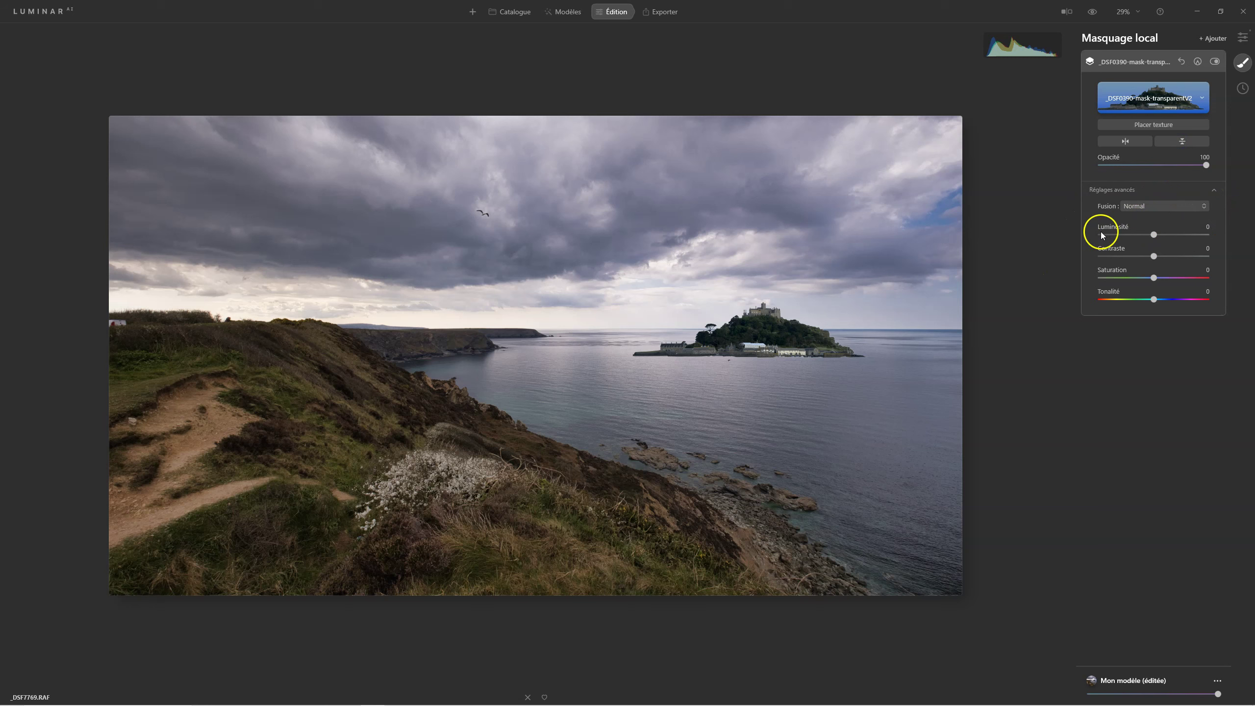
Set the island texture's luminosity to 19, contrast to -19, saturation to -27 and hue to -127.
{"action": "left_click", "coordinate": [1154, 234]}
{"action": "mouse_move", "coordinate": [1151, 237]}
{"action": "left_mouse_down"}
{"action": "mouse_move", "coordinate": [1129, 235]}
{"action": "mouse_move", "coordinate": [1187, 235]}
{"action": "mouse_move", "coordinate": [1115, 239]}
{"action": "mouse_move", "coordinate": [1196, 233]}
{"action": "mouse_move", "coordinate": [1102, 235]}
{"action": "mouse_move", "coordinate": [1181, 236]}
{"action": "mouse_move", "coordinate": [1148, 231]}
{"action": "mouse_move", "coordinate": [1178, 235]}
{"action": "mouse_move", "coordinate": [1165, 237]}
{"action": "mouse_move", "coordinate": [1182, 259]}
{"action": "mouse_move", "coordinate": [1085, 256]}
{"action": "mouse_move", "coordinate": [1180, 255]}
{"action": "mouse_move", "coordinate": [1140, 256]}
{"action": "mouse_move", "coordinate": [1153, 256]}
{"action": "left_mouse_up"}
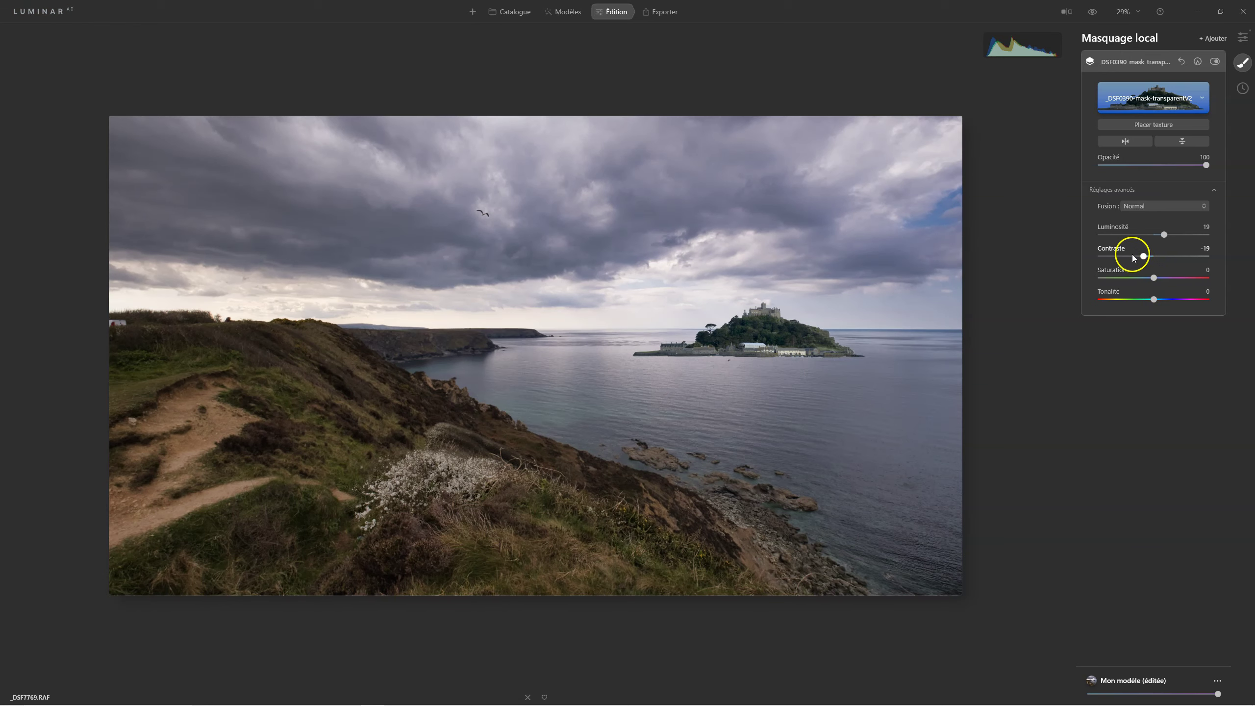
{"action": "left_click", "coordinate": [1153, 278]}
{"action": "left_click", "coordinate": [1132, 280]}
{"action": "mouse_move", "coordinate": [1119, 282]}
{"action": "left_mouse_down"}
{"action": "mouse_move", "coordinate": [1077, 281]}
{"action": "mouse_move", "coordinate": [1224, 278]}
{"action": "mouse_move", "coordinate": [1142, 277]}
{"action": "left_mouse_up"}
{"action": "left_click", "coordinate": [1151, 276]}
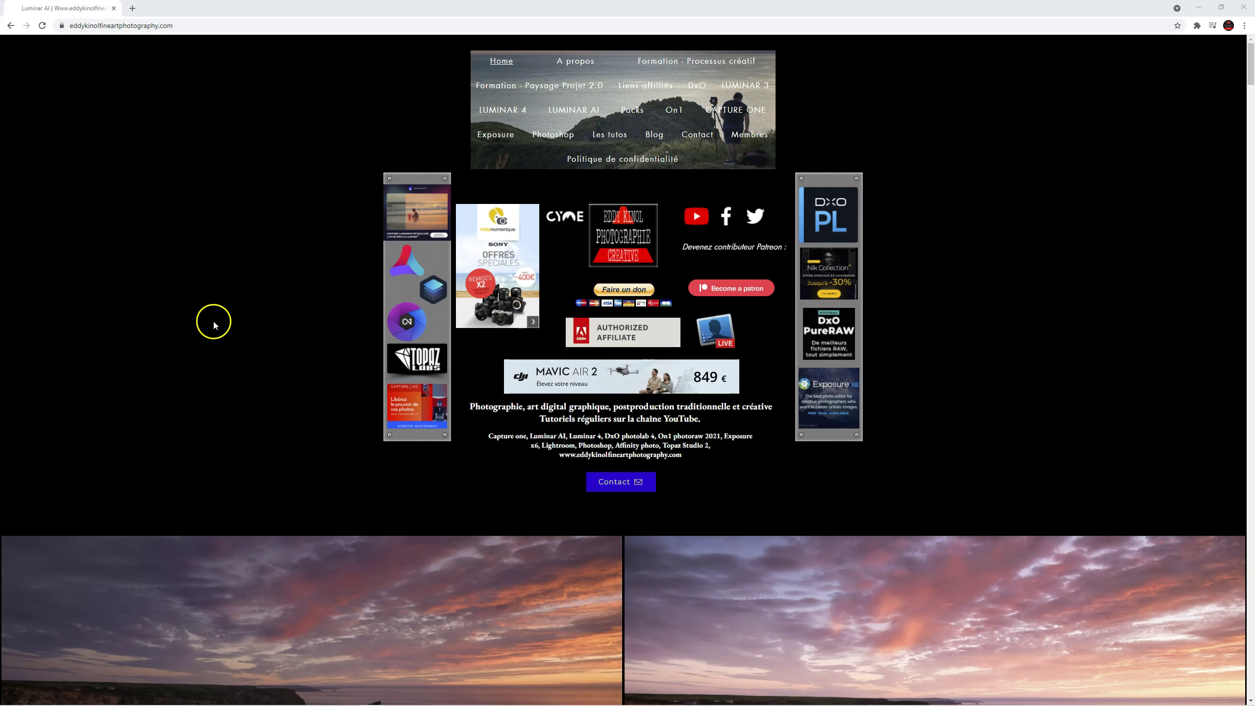
Switch to the web browser and look through the Formation - Paysage Projet 2.0 page of the photography site.
{"action": "left_click", "coordinate": [539, 87]}
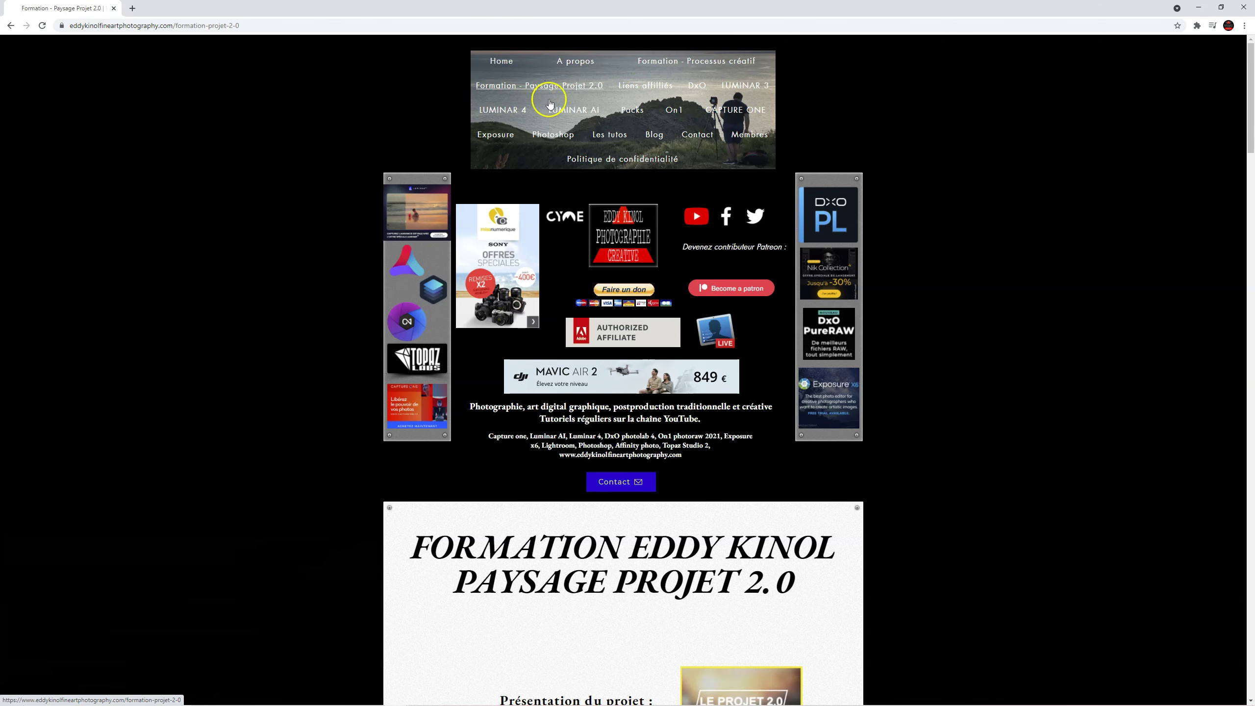
{"action": "scroll", "coordinate": [1040, 482], "scroll_direction": "down", "scroll_amount": 5}
{"action": "scroll", "coordinate": [1040, 482], "scroll_direction": "down", "scroll_amount": 20}
{"action": "scroll", "coordinate": [1040, 483], "scroll_direction": "up", "scroll_amount": 2}
{"action": "scroll", "coordinate": [1040, 482], "scroll_direction": "up", "scroll_amount": 20}
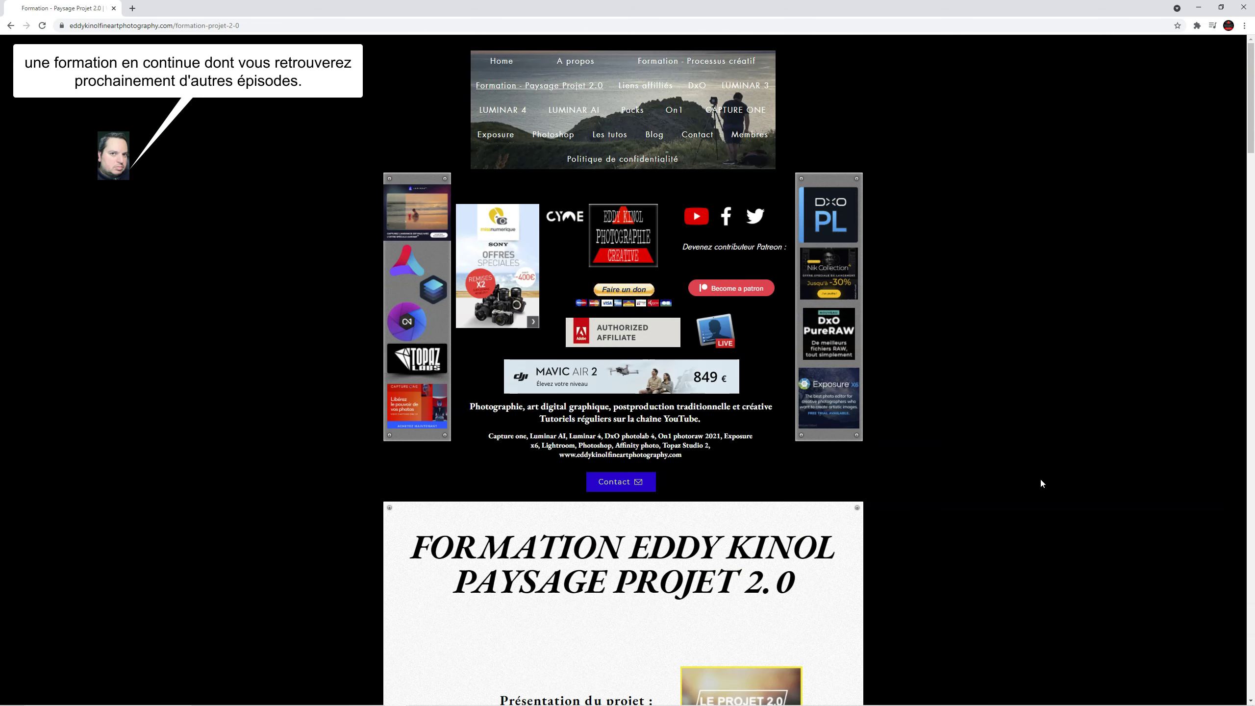
Look through the posts on the site's Blog page.
{"action": "left_click", "coordinate": [660, 135]}
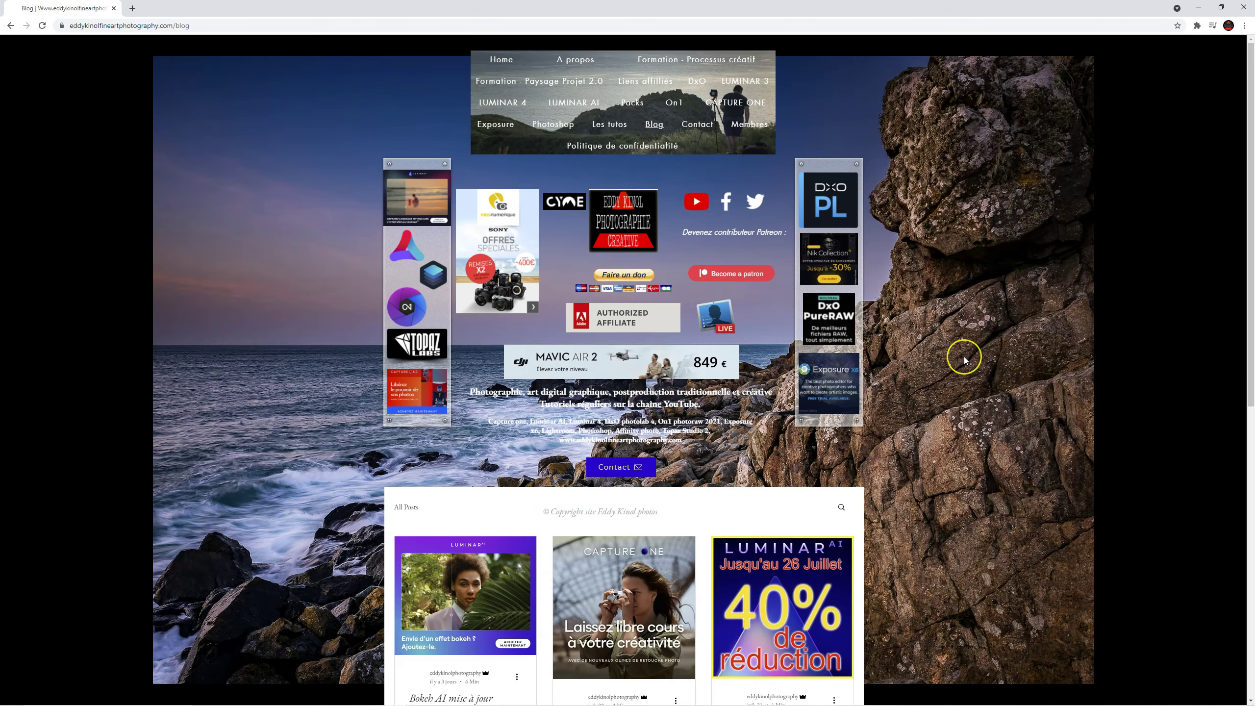
{"action": "scroll", "coordinate": [964, 357], "scroll_direction": "down", "scroll_amount": 4}
{"action": "scroll", "coordinate": [963, 356], "scroll_direction": "down", "scroll_amount": 4}
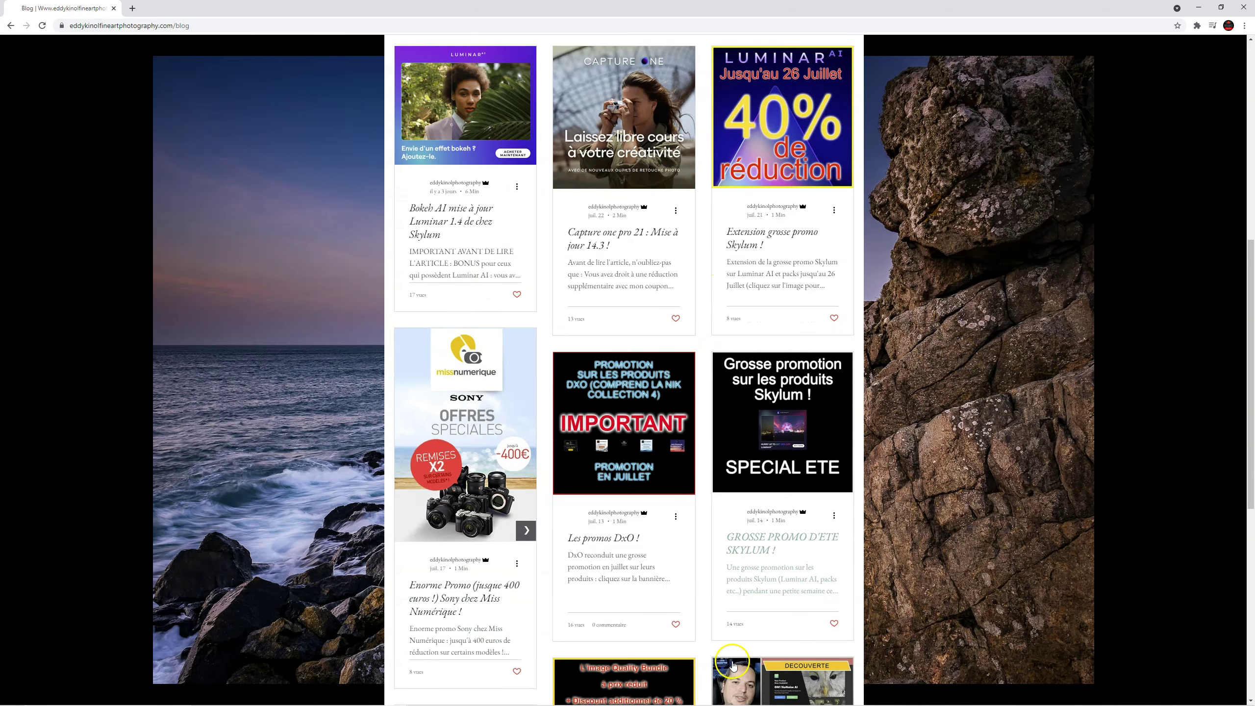
{"action": "scroll", "coordinate": [975, 537], "scroll_direction": "up", "scroll_amount": 8}
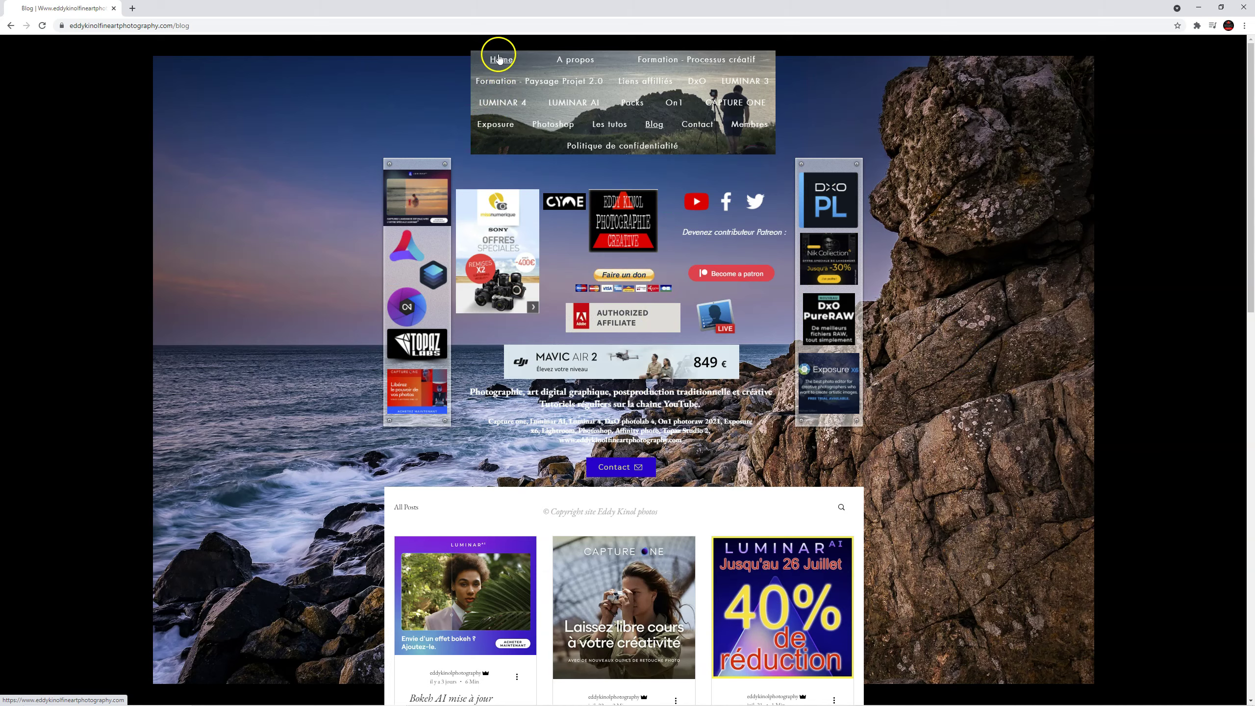
Examine the free look and template packs on the site's Packs page.
{"action": "left_click", "coordinate": [633, 104]}
{"action": "scroll", "coordinate": [955, 467], "scroll_direction": "down", "scroll_amount": 20}
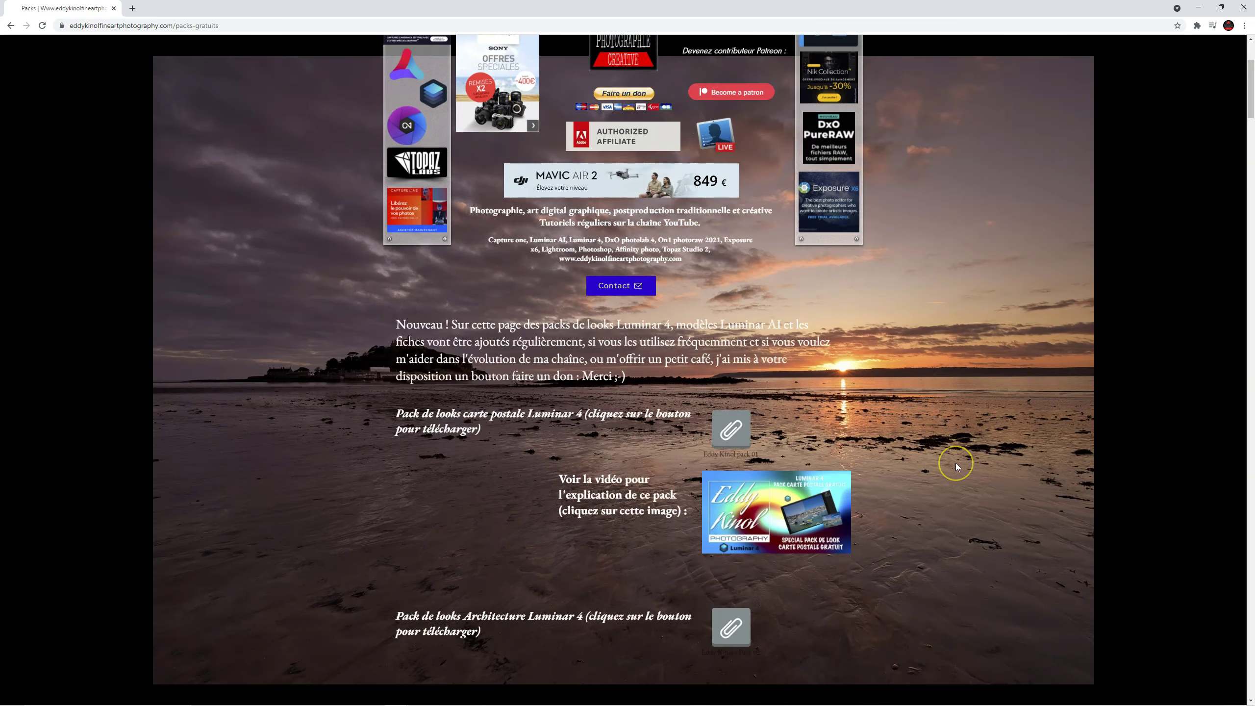
{"action": "scroll", "coordinate": [946, 300], "scroll_direction": "down", "scroll_amount": 10}
{"action": "scroll", "coordinate": [878, 384], "scroll_direction": "down", "scroll_amount": 10}
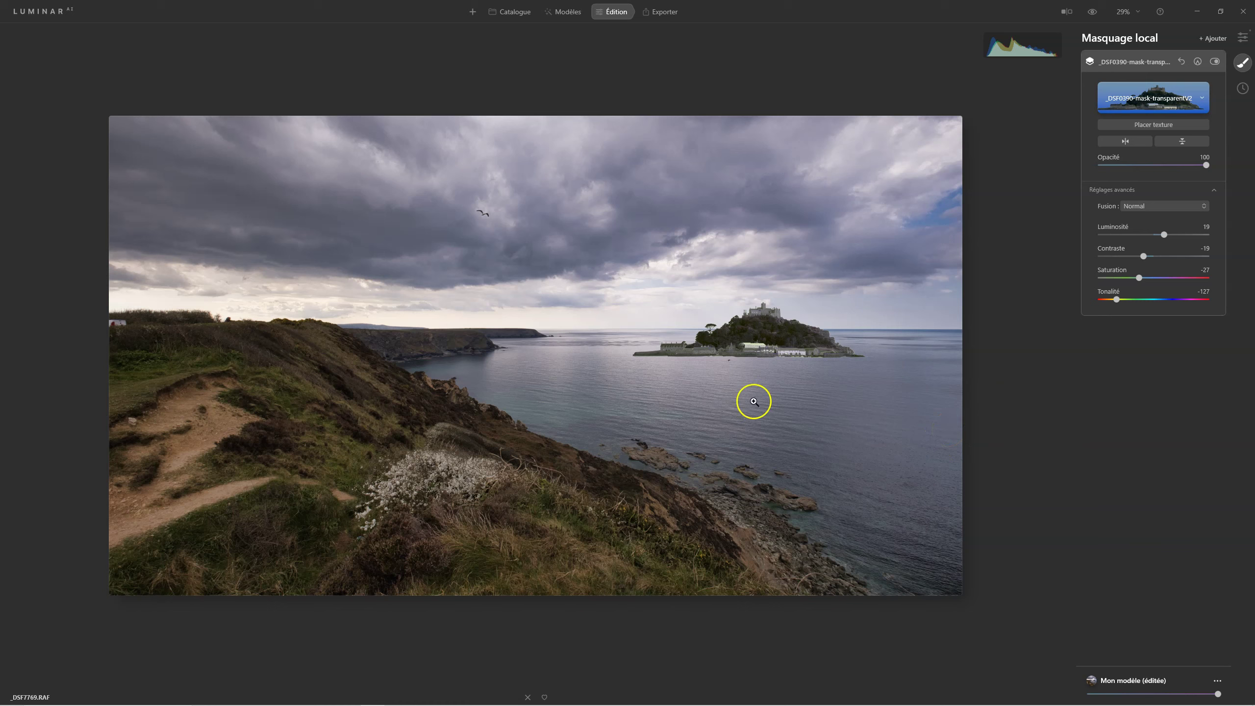
Switch back to Luminar AI and collapse the settings of the _DSF0390-mask-transparentV2 texture layer.
{"action": "left_click", "coordinate": [1134, 62]}
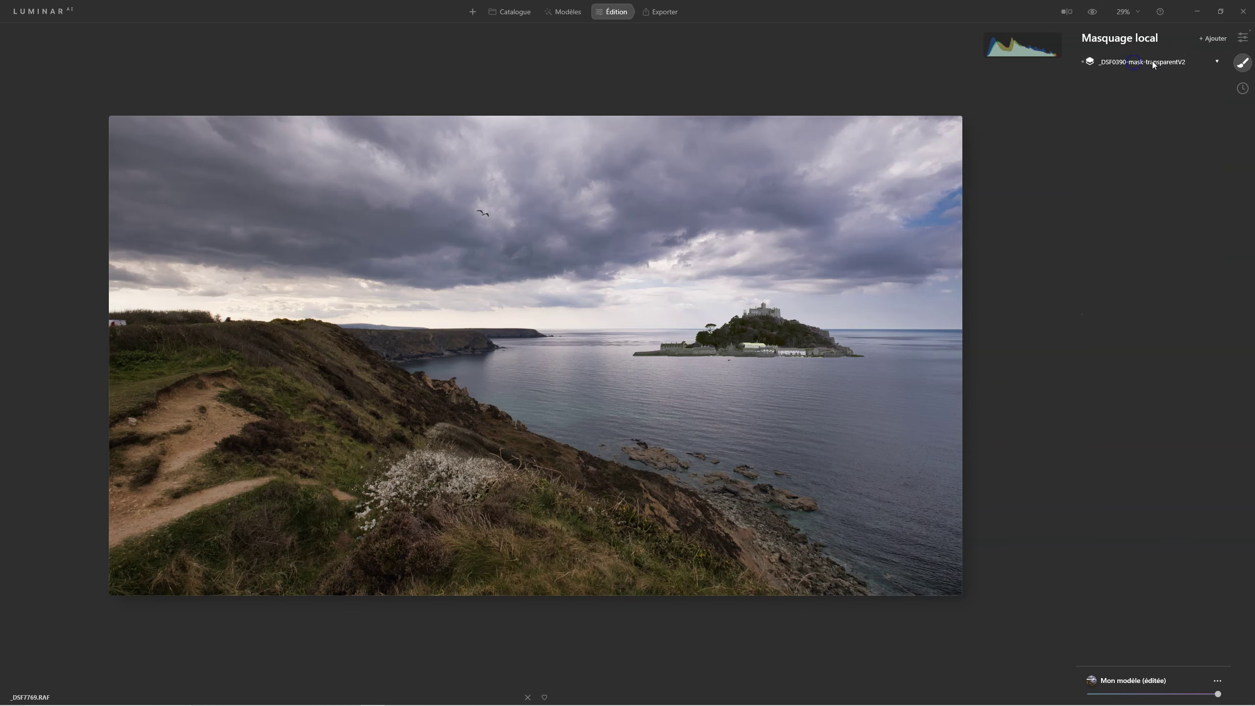
Add a second texture layer to the local masking using the personal texture _DSF0390-mask-transparentV2.
{"action": "left_click", "coordinate": [1210, 39]}
{"action": "left_click", "coordinate": [1209, 69]}
{"action": "left_click", "coordinate": [1141, 109]}
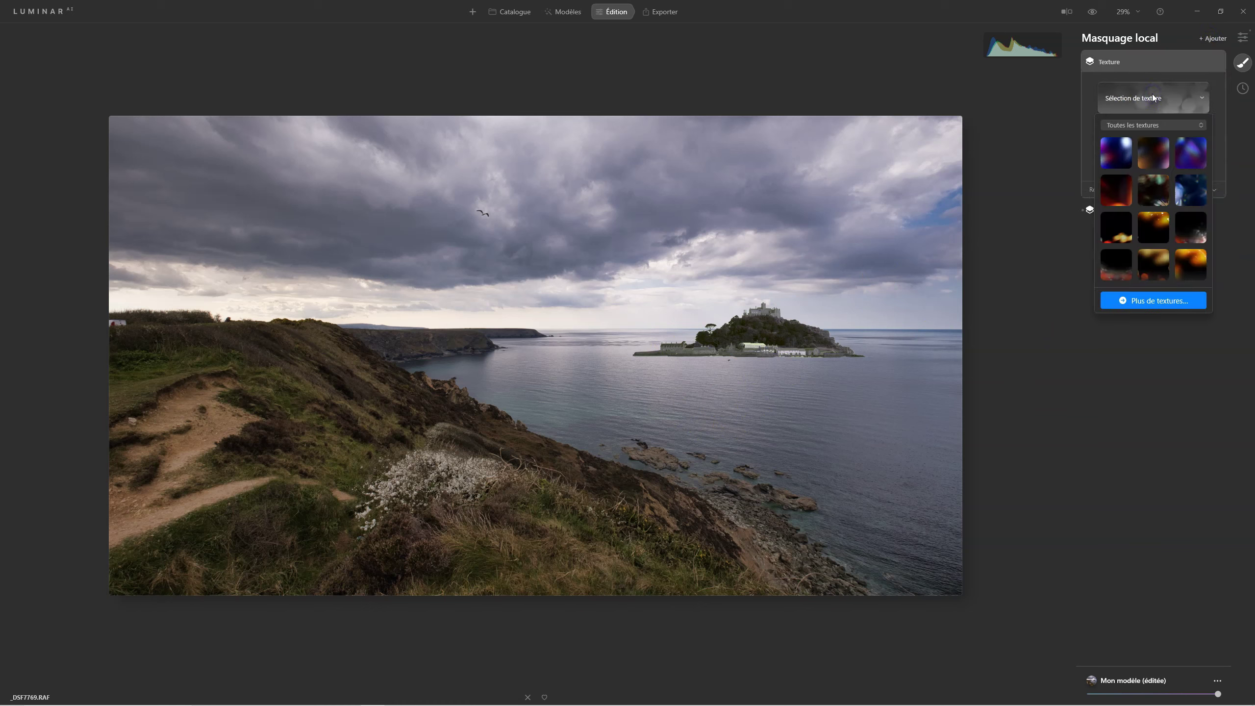
{"action": "left_click", "coordinate": [1147, 125]}
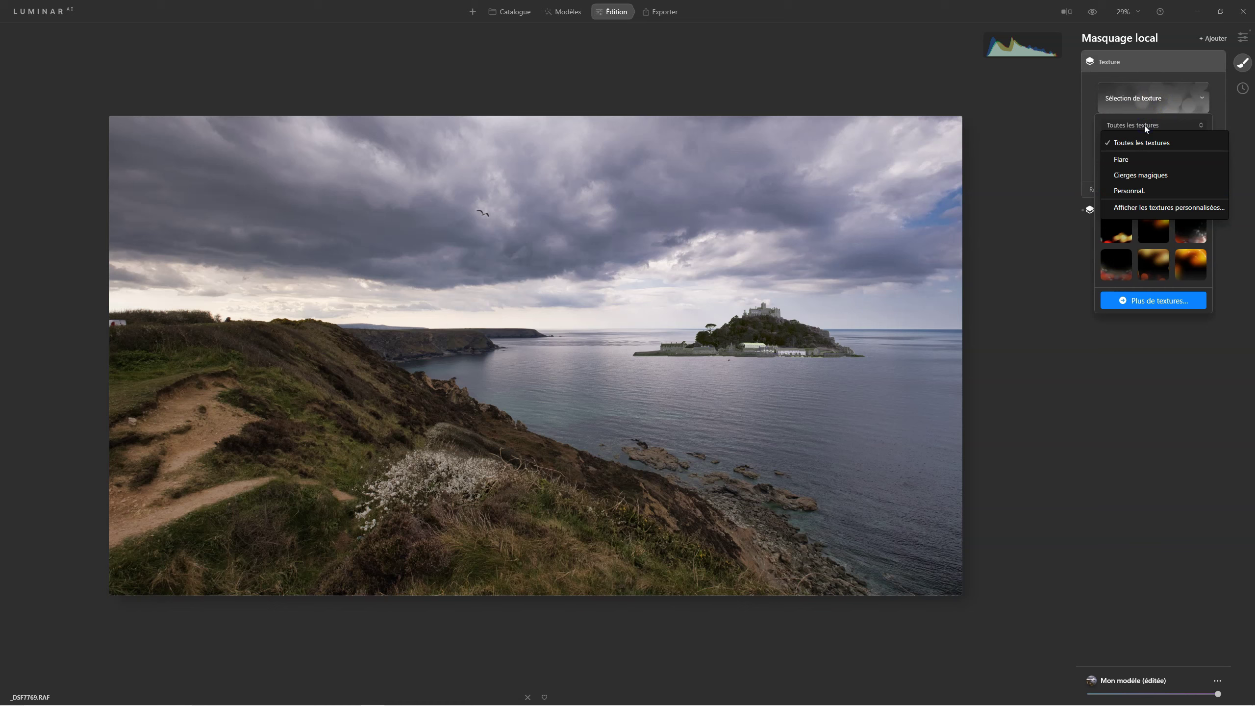
{"action": "left_click", "coordinate": [1129, 190]}
{"action": "left_click", "coordinate": [1112, 148]}
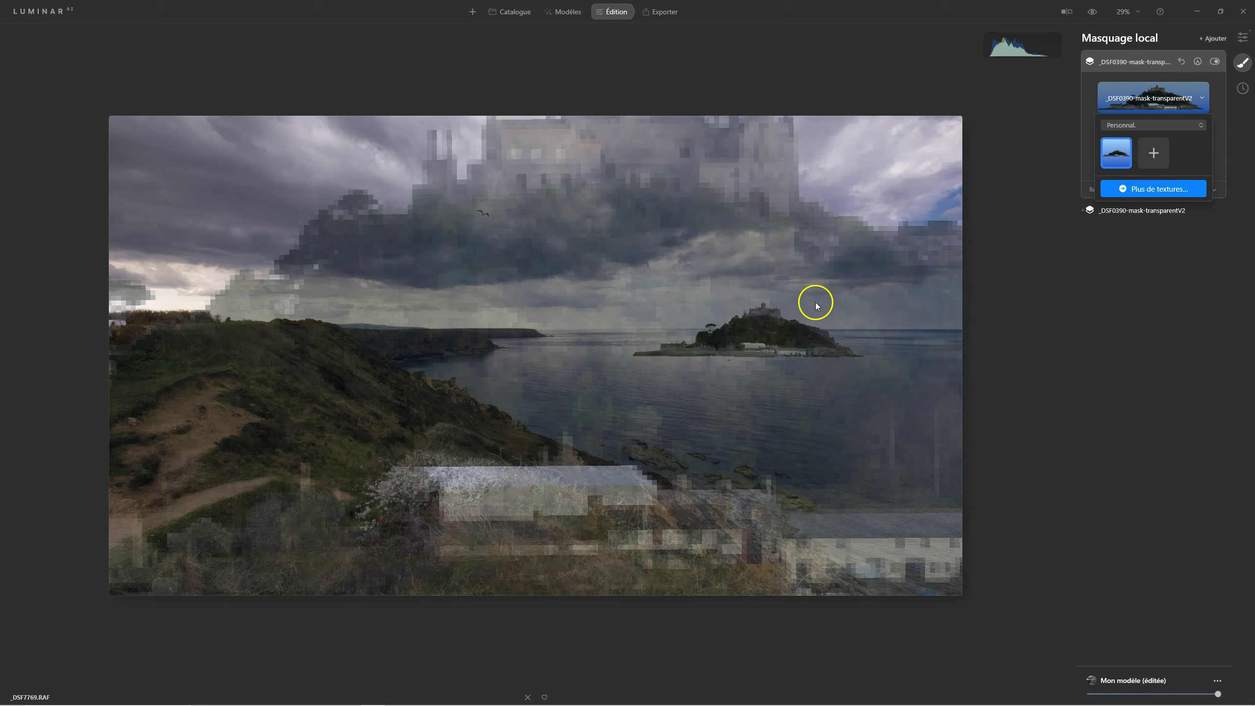
{"action": "left_click", "coordinate": [1134, 94]}
Scale the new texture down to roughly the size of the existing island and position it over that island.
{"action": "left_click", "coordinate": [1158, 125]}
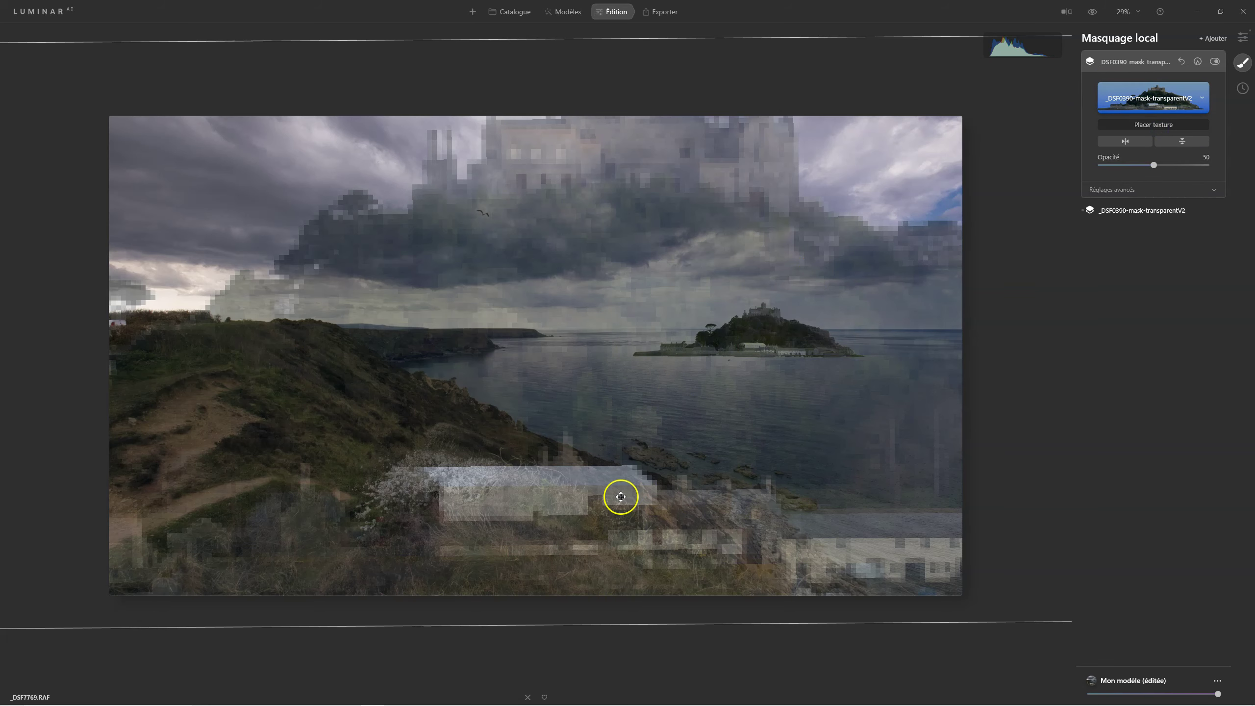
{"action": "scroll", "coordinate": [621, 496], "scroll_direction": "down", "scroll_amount": 1}
{"action": "left_click_drag", "start_coordinate": [415, 599], "coordinate": [986, 472]}
{"action": "left_click_drag", "start_coordinate": [43, 104], "coordinate": [652, 386]}
{"action": "left_click_drag", "start_coordinate": [852, 423], "coordinate": [217, 347]}
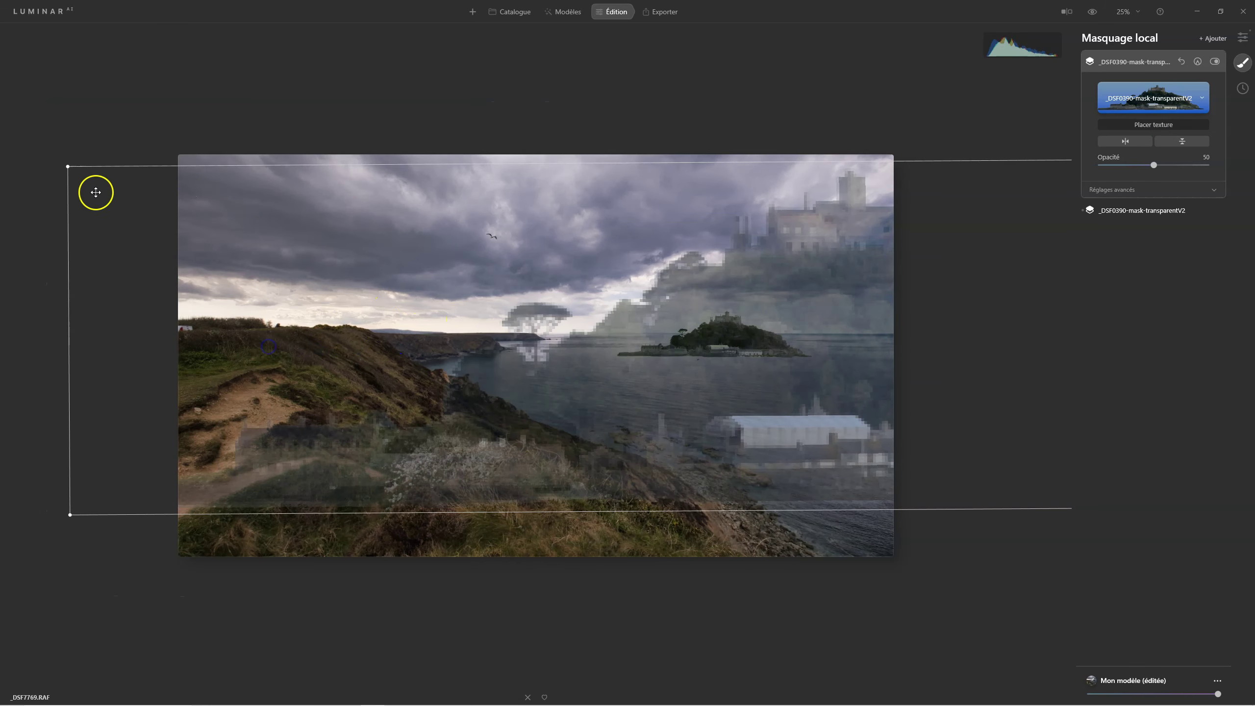
{"action": "left_click_drag", "start_coordinate": [208, 256], "coordinate": [720, 449]}
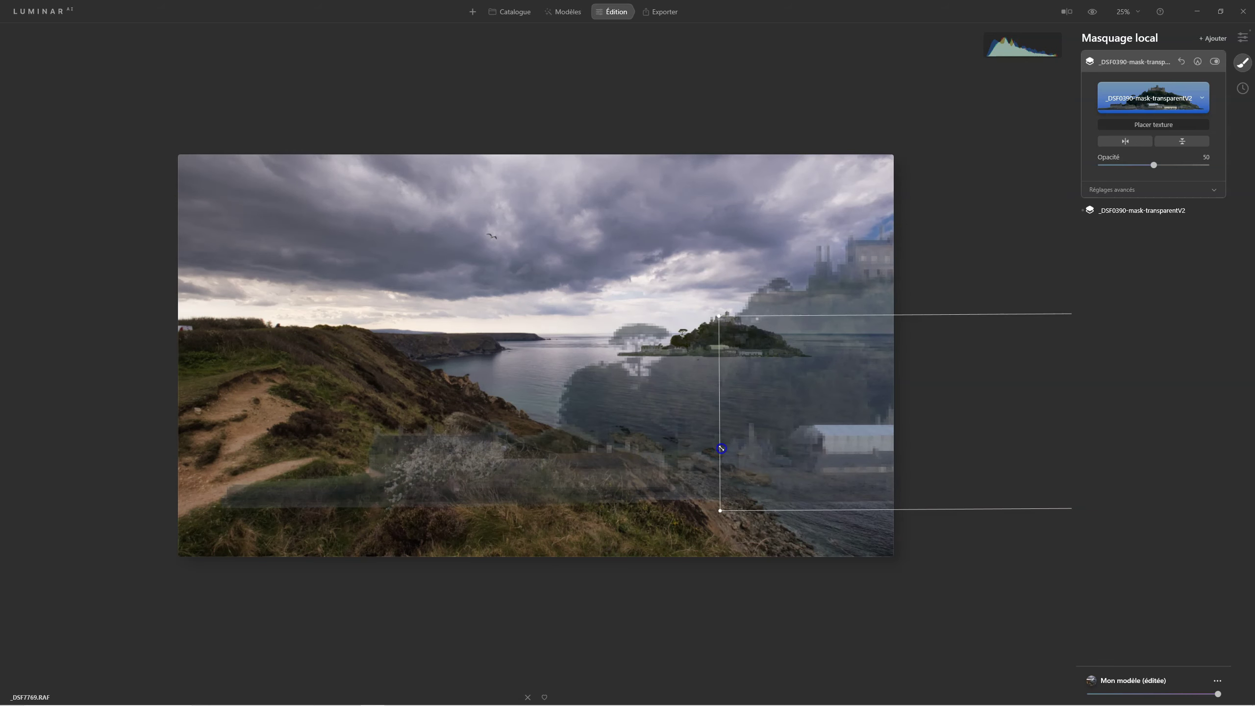
{"action": "left_click", "coordinate": [790, 443]}
{"action": "left_click_drag", "start_coordinate": [810, 445], "coordinate": [715, 374]}
{"action": "left_click_drag", "start_coordinate": [936, 412], "coordinate": [833, 367]}
{"action": "left_click_drag", "start_coordinate": [598, 360], "coordinate": [600, 359]}
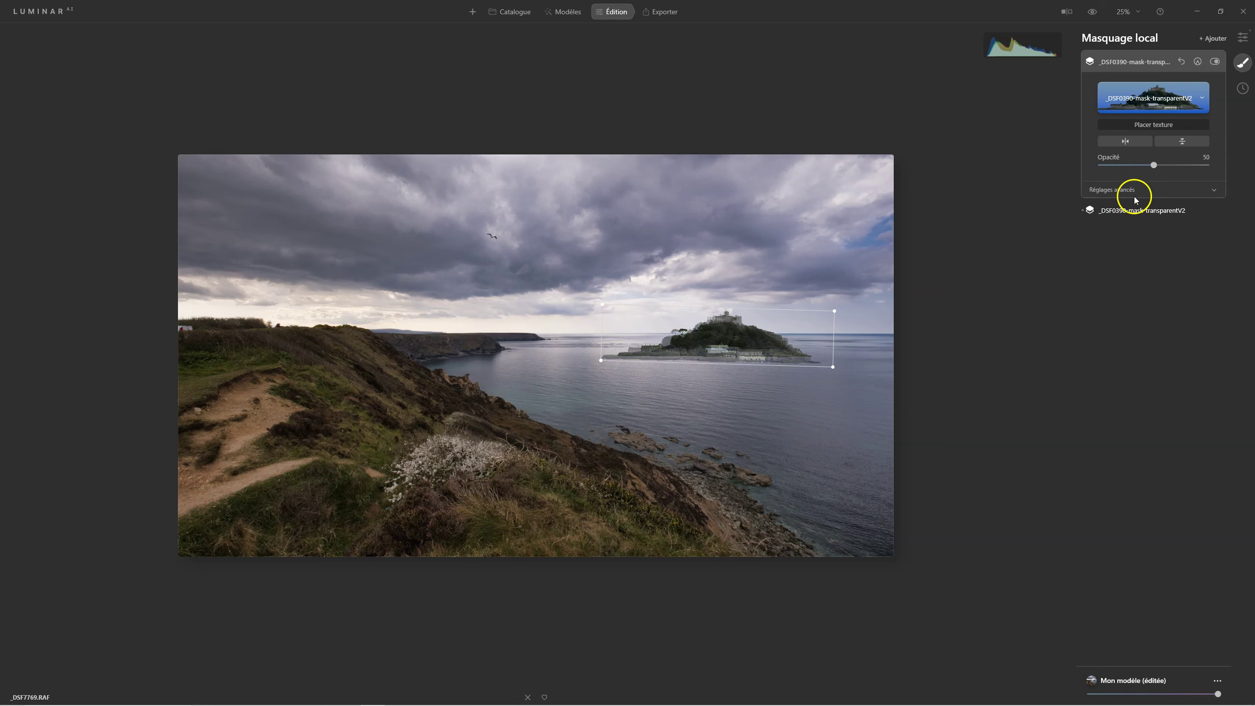
{"action": "left_click", "coordinate": [1149, 126]}
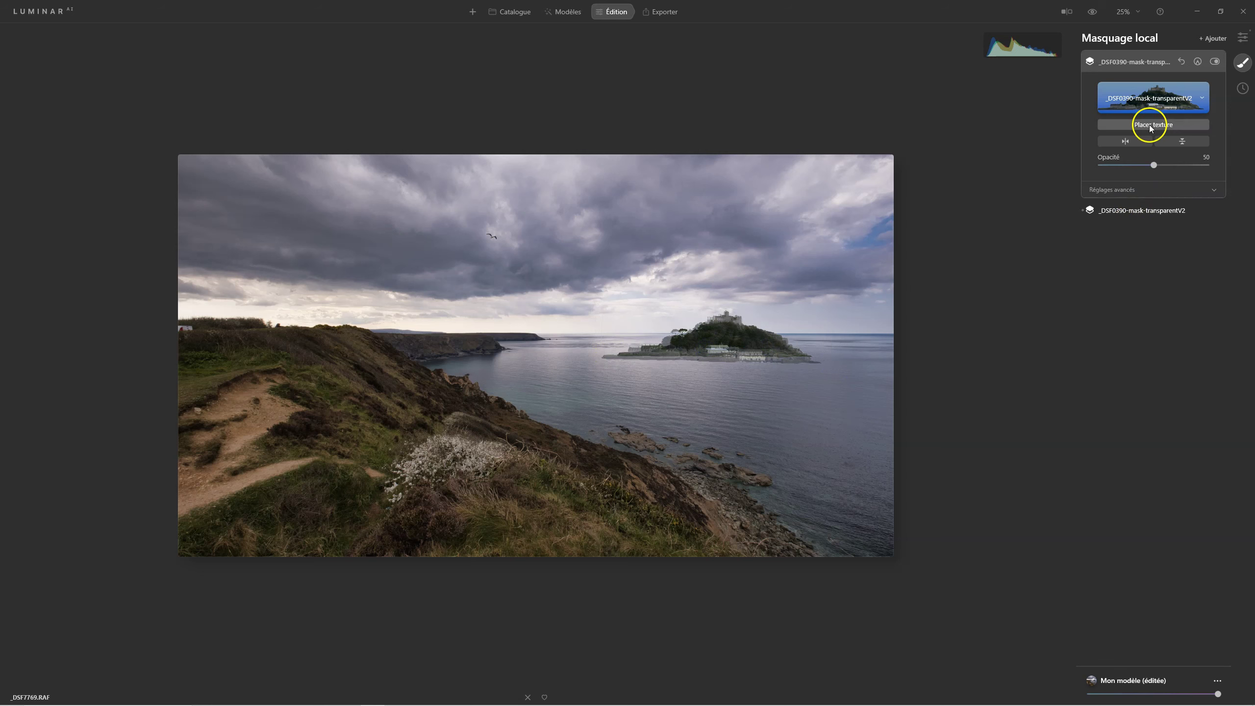
Flip the new texture vertically and move it onto the water just below the island as a reflection.
{"action": "left_click", "coordinate": [1186, 141]}
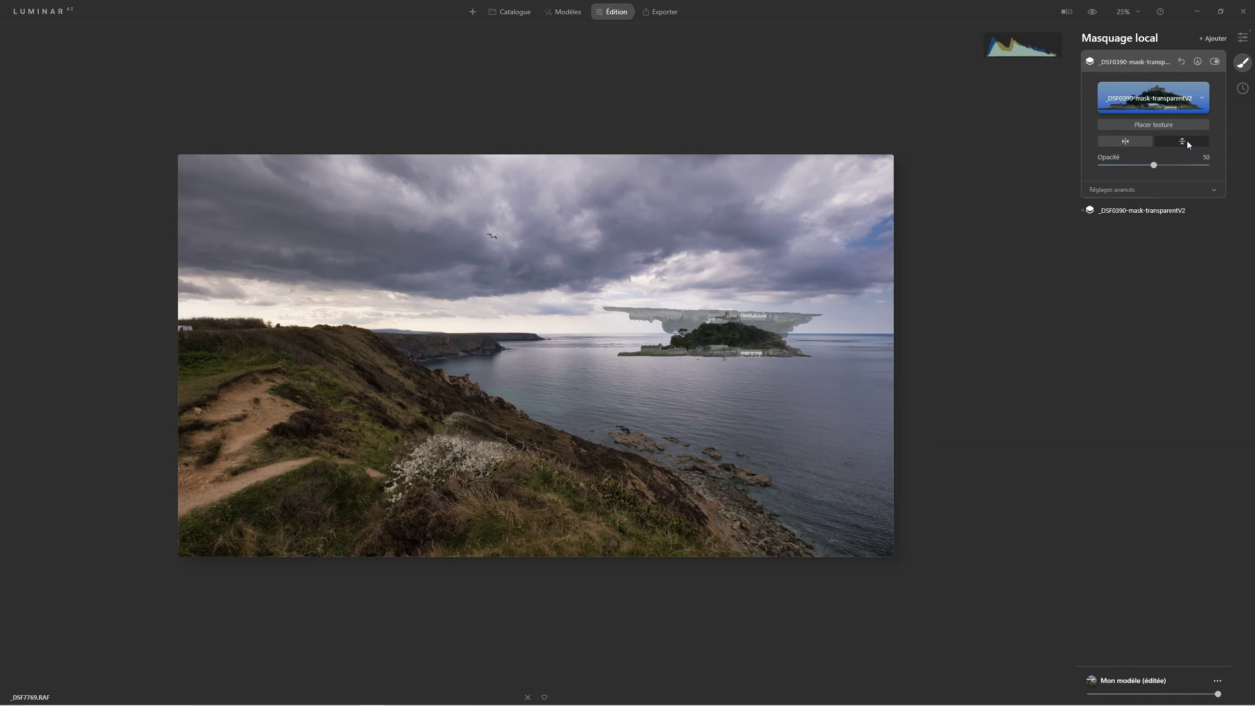
{"action": "left_click", "coordinate": [1162, 125]}
{"action": "left_click_drag", "start_coordinate": [699, 324], "coordinate": [717, 375]}
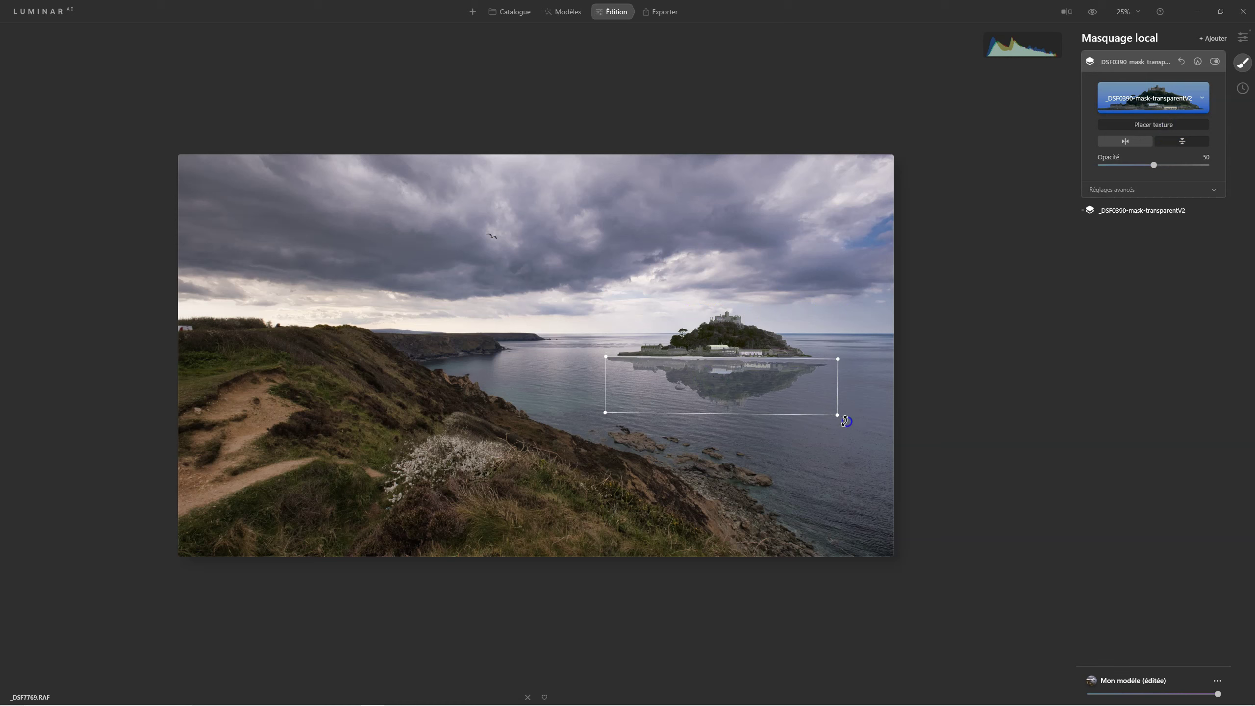
Fine-tune the reflection's size, angle and position until it lines up with the island's waterline, and finish placing it.
{"action": "left_click_drag", "start_coordinate": [845, 421], "coordinate": [846, 414]}
{"action": "left_click_drag", "start_coordinate": [604, 409], "coordinate": [612, 406]}
{"action": "left_click_drag", "start_coordinate": [833, 409], "coordinate": [836, 412]}
{"action": "left_click_drag", "start_coordinate": [614, 409], "coordinate": [611, 412]}
{"action": "left_click_drag", "start_coordinate": [832, 409], "coordinate": [827, 406]}
{"action": "left_click_drag", "start_coordinate": [613, 403], "coordinate": [617, 405]}
{"action": "left_click", "coordinate": [1128, 126]}
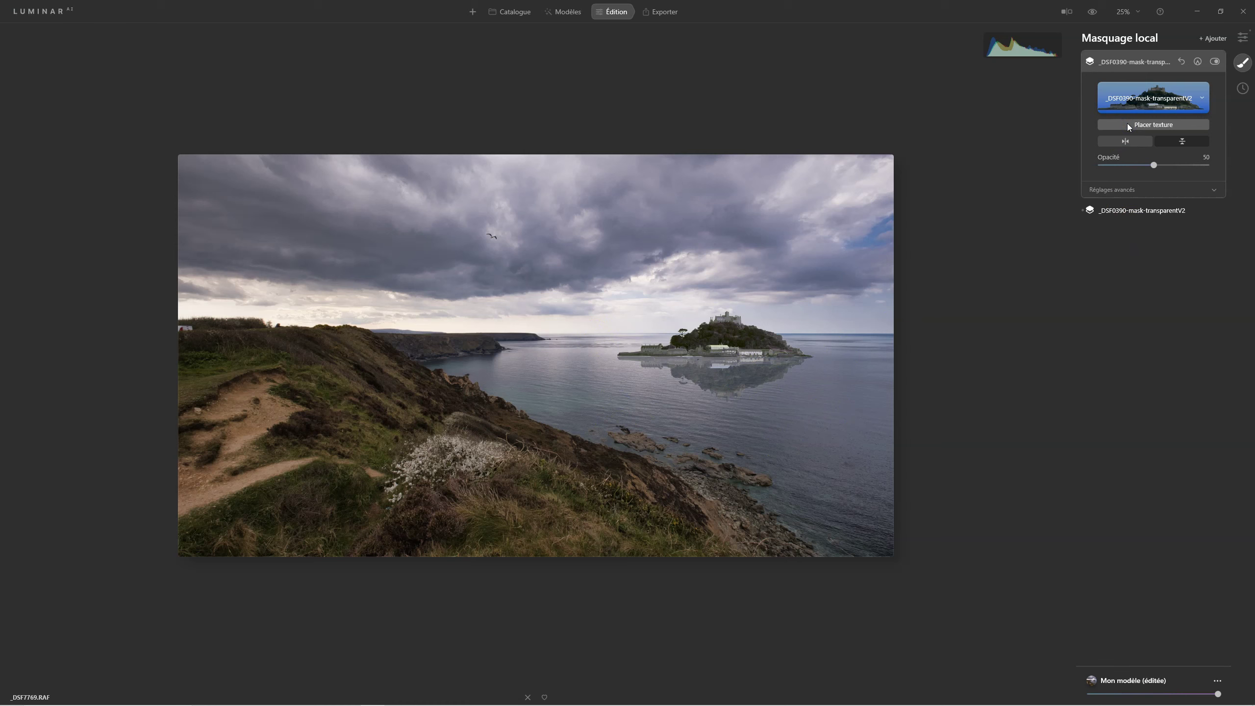
{"action": "left_click_drag", "start_coordinate": [1158, 166], "coordinate": [1097, 165]}
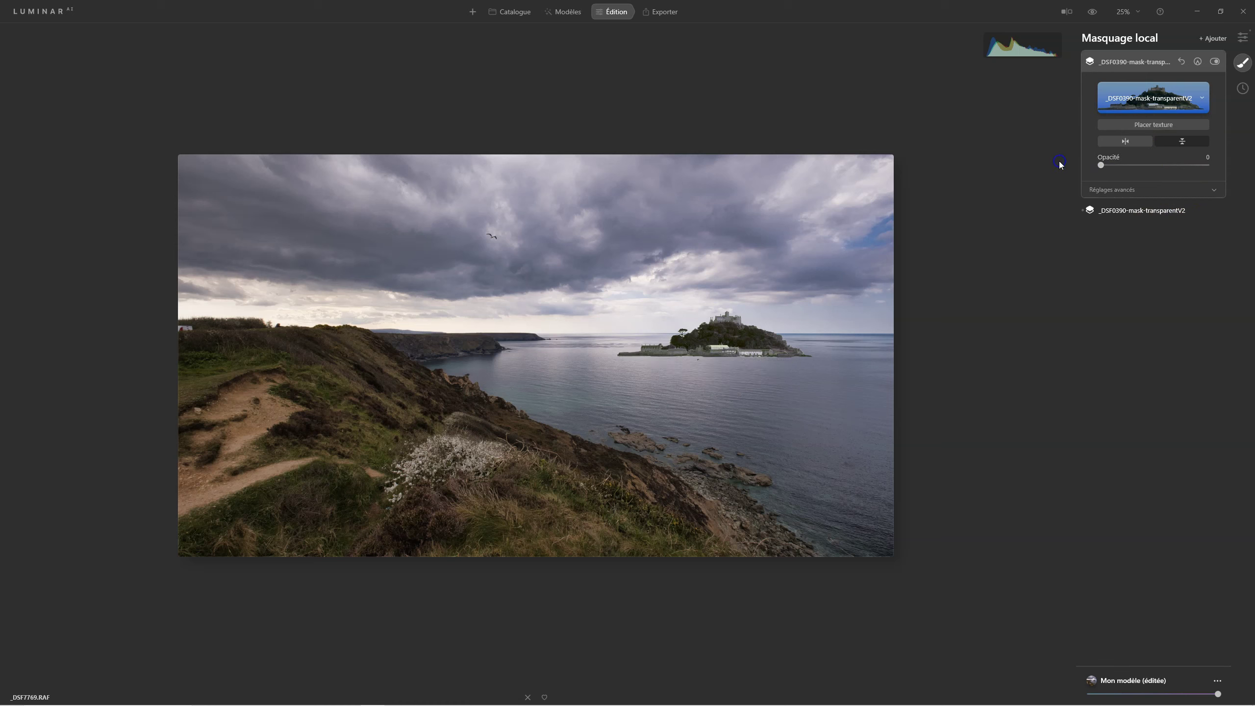
{"action": "mouse_move", "coordinate": [1134, 167]}
{"action": "left_mouse_down"}
{"action": "mouse_move", "coordinate": [1149, 170]}
{"action": "mouse_move", "coordinate": [1130, 166]}
{"action": "left_mouse_up"}
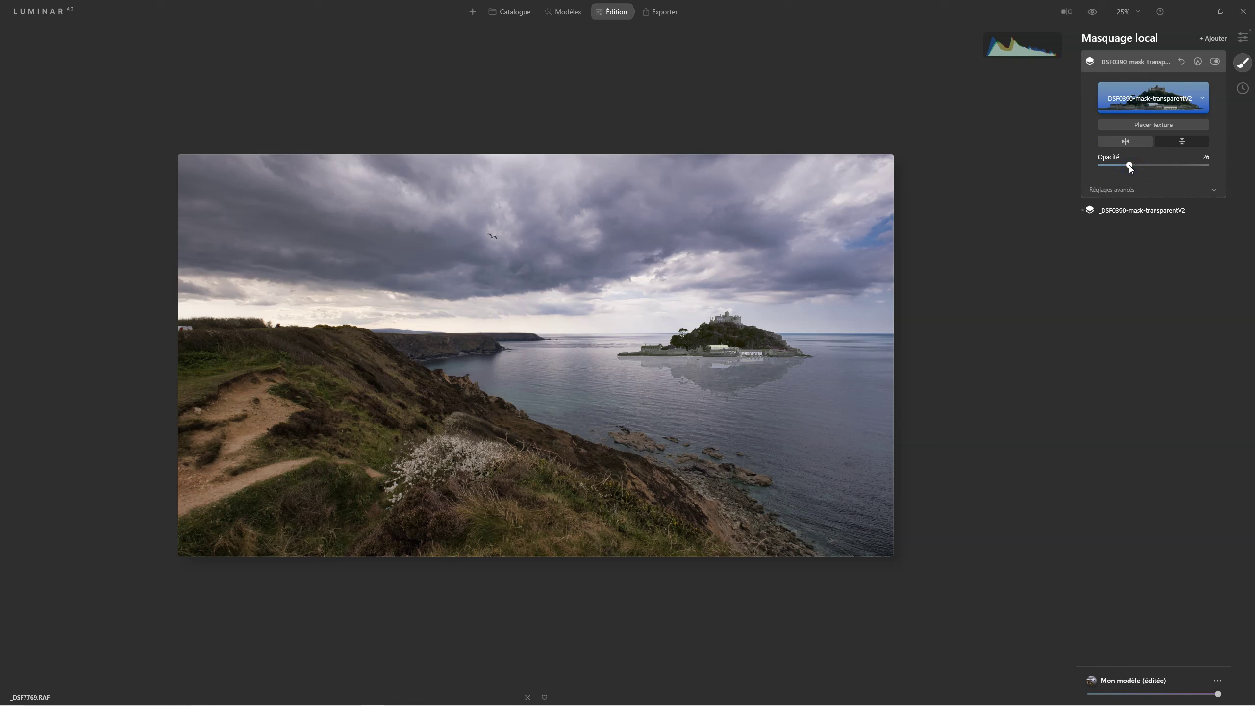
{"action": "double_click", "coordinate": [1131, 168]}
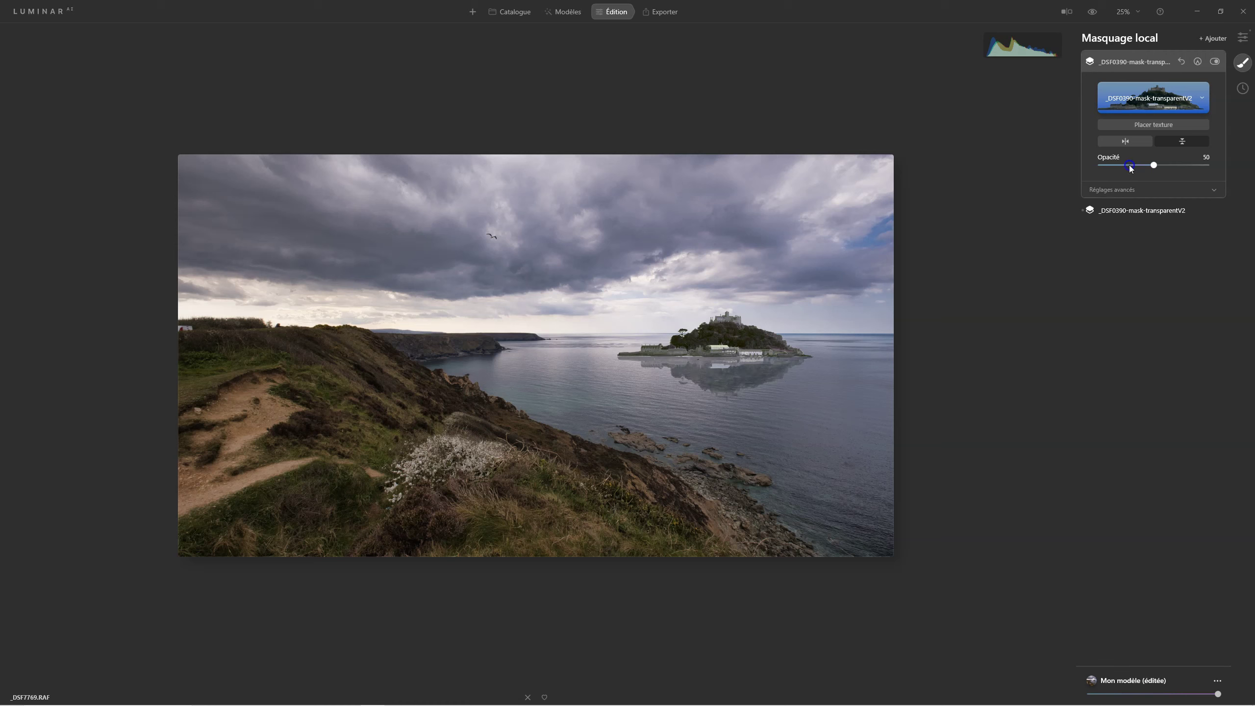
Set the reflection's opacity to 100 and match the island layer's advanced settings: luminosity 19, contrast -19, saturation -27, hue -127.
{"action": "left_click_drag", "start_coordinate": [1154, 168], "coordinate": [1213, 171]}
{"action": "left_click", "coordinate": [1119, 194]}
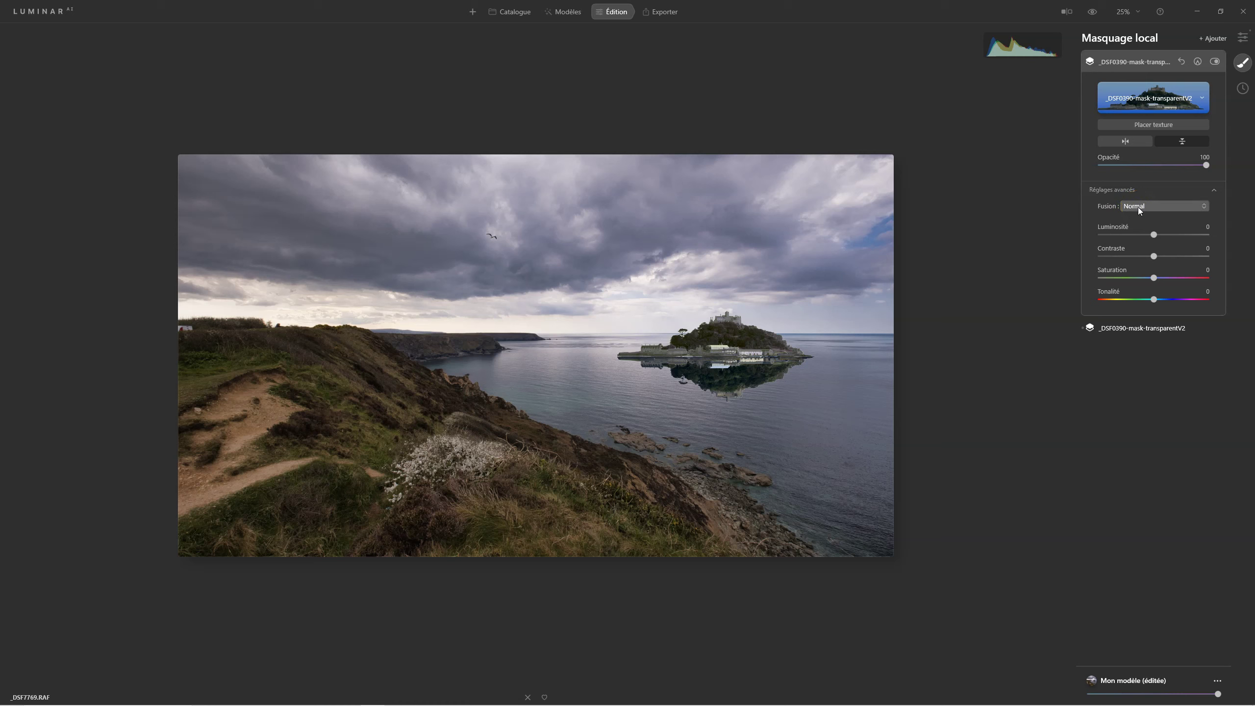
{"action": "left_click", "coordinate": [1139, 328]}
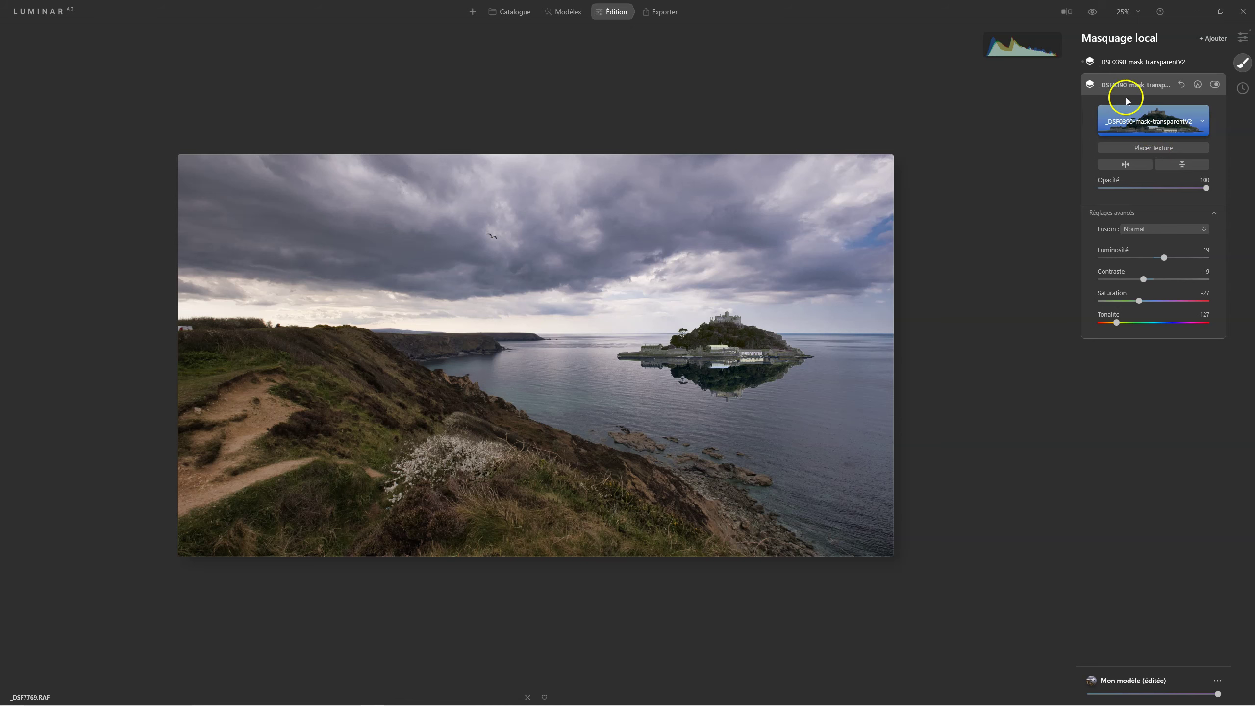
{"action": "left_click", "coordinate": [1122, 63]}
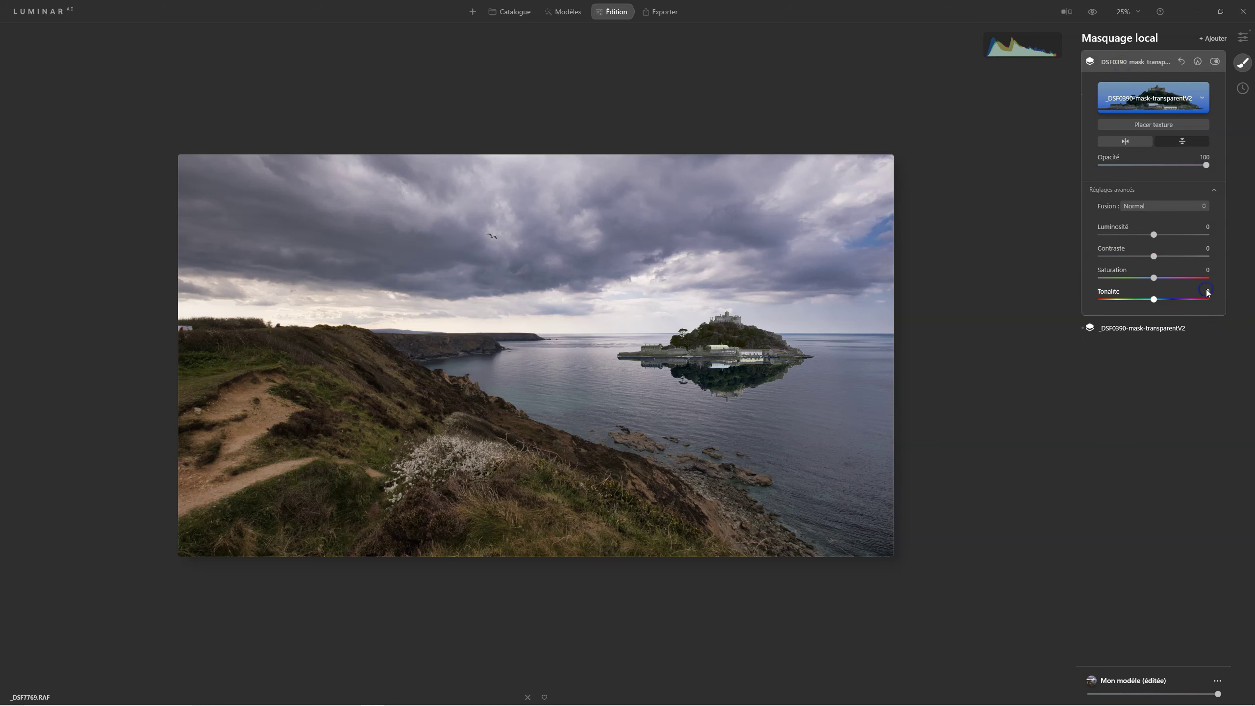
{"action": "type", "text": "-27"}
{"action": "left_click", "coordinate": [1206, 250]}
{"action": "type", "text": "-19"}
{"action": "key", "text": "Return"}
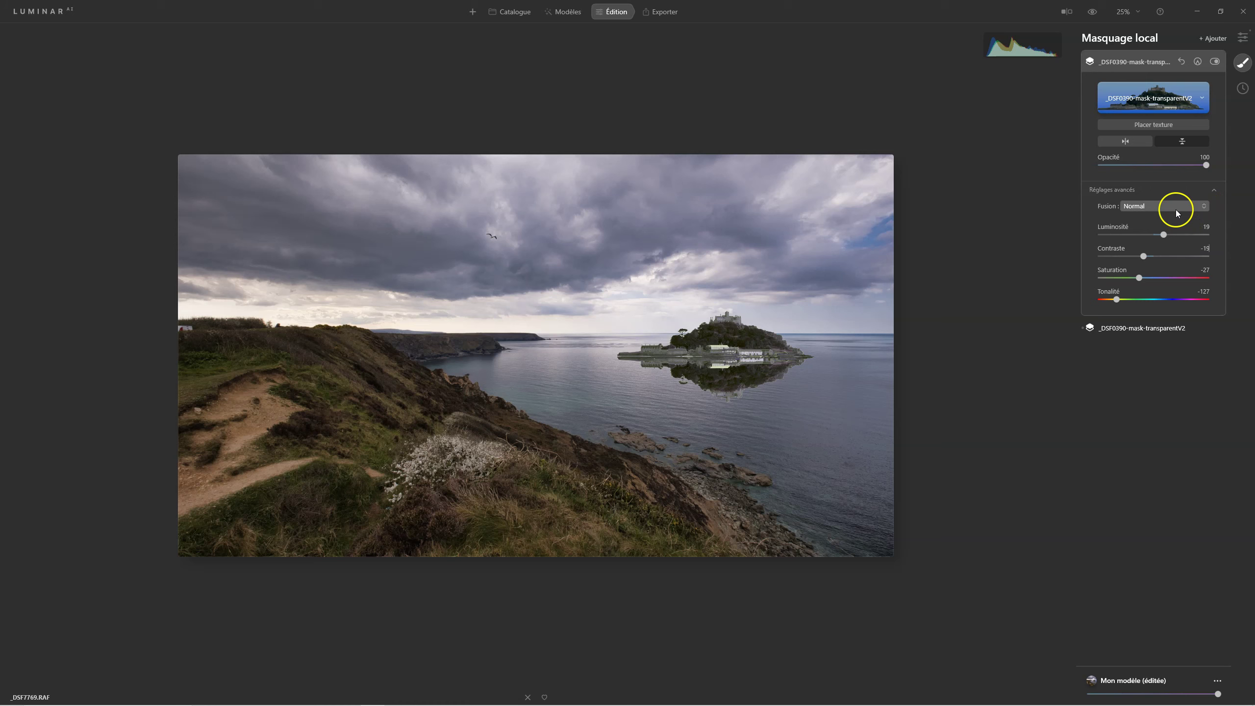
Change the reflection layer's blend mode to Lumière douce and set its opacity to 76.
{"action": "left_click", "coordinate": [1142, 204]}
{"action": "left_click", "coordinate": [1131, 336]}
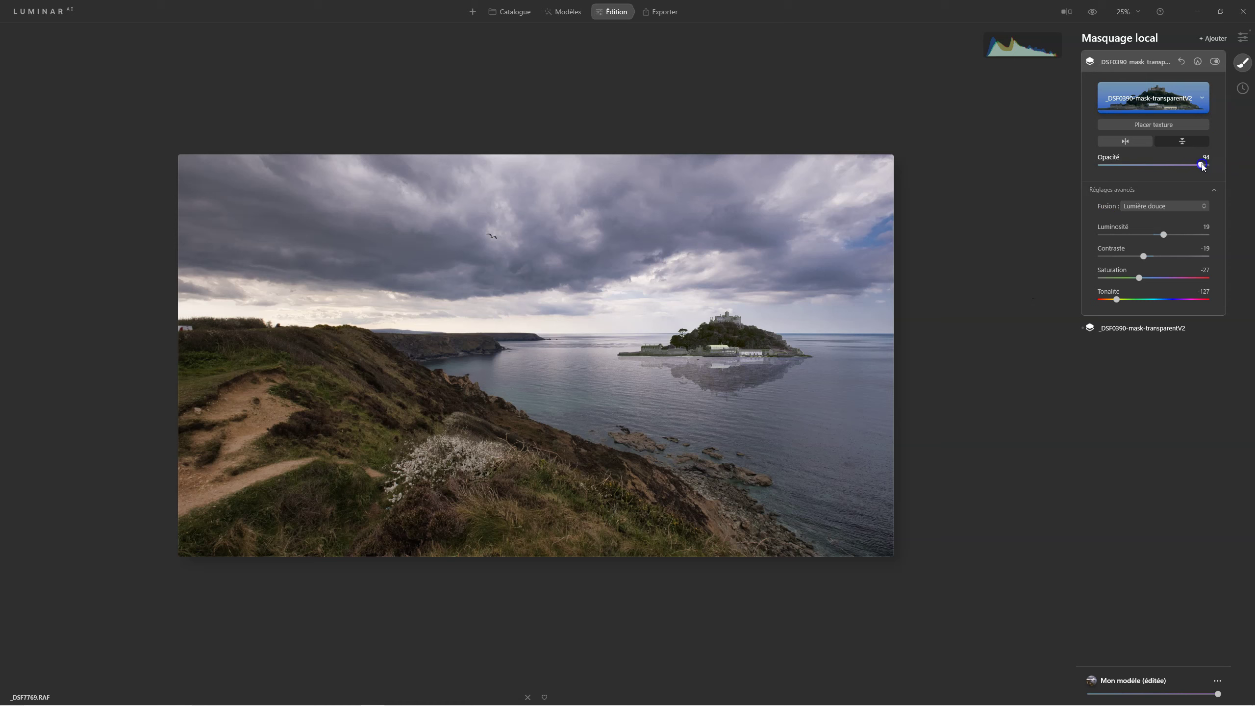
{"action": "mouse_move", "coordinate": [1134, 169]}
{"action": "left_mouse_down"}
{"action": "mouse_move", "coordinate": [1113, 167]}
{"action": "mouse_move", "coordinate": [1126, 169]}
{"action": "left_mouse_up"}
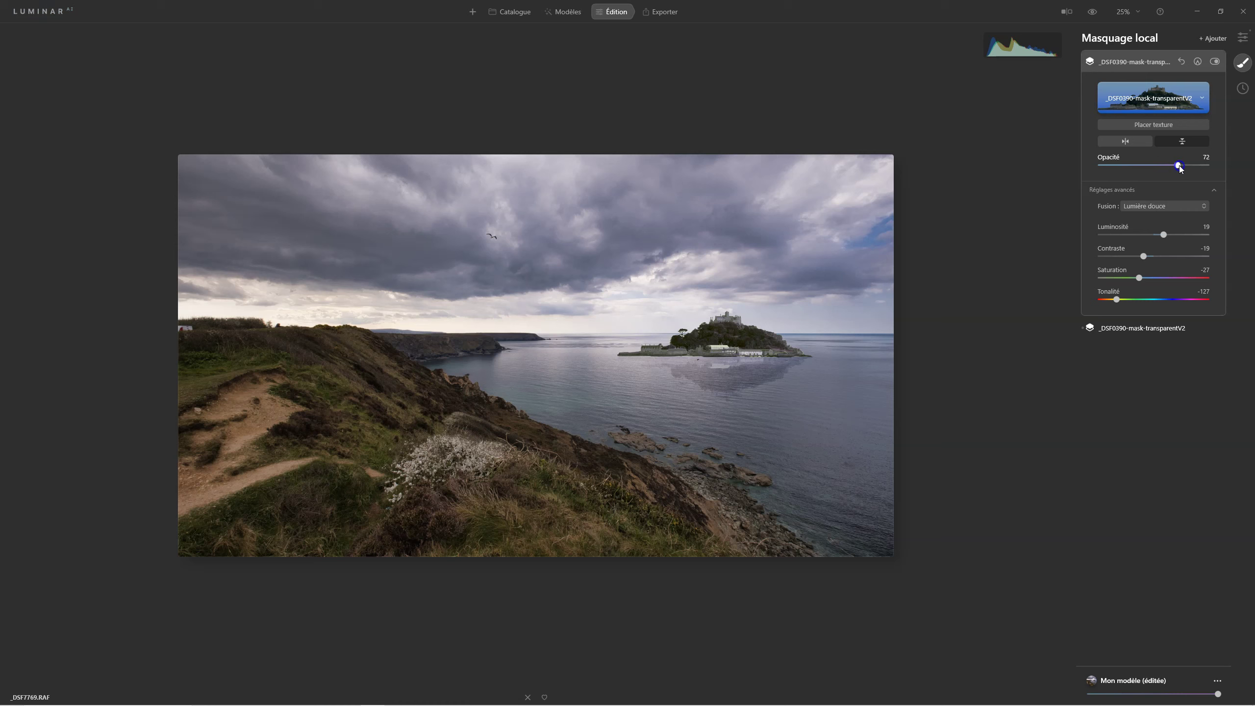
{"action": "left_click_drag", "start_coordinate": [1178, 166], "coordinate": [1179, 167]}
Try a luminosity of -55 on the reflection, settle on 11, and collapse the layer's settings.
{"action": "left_click_drag", "start_coordinate": [1151, 235], "coordinate": [1125, 237]}
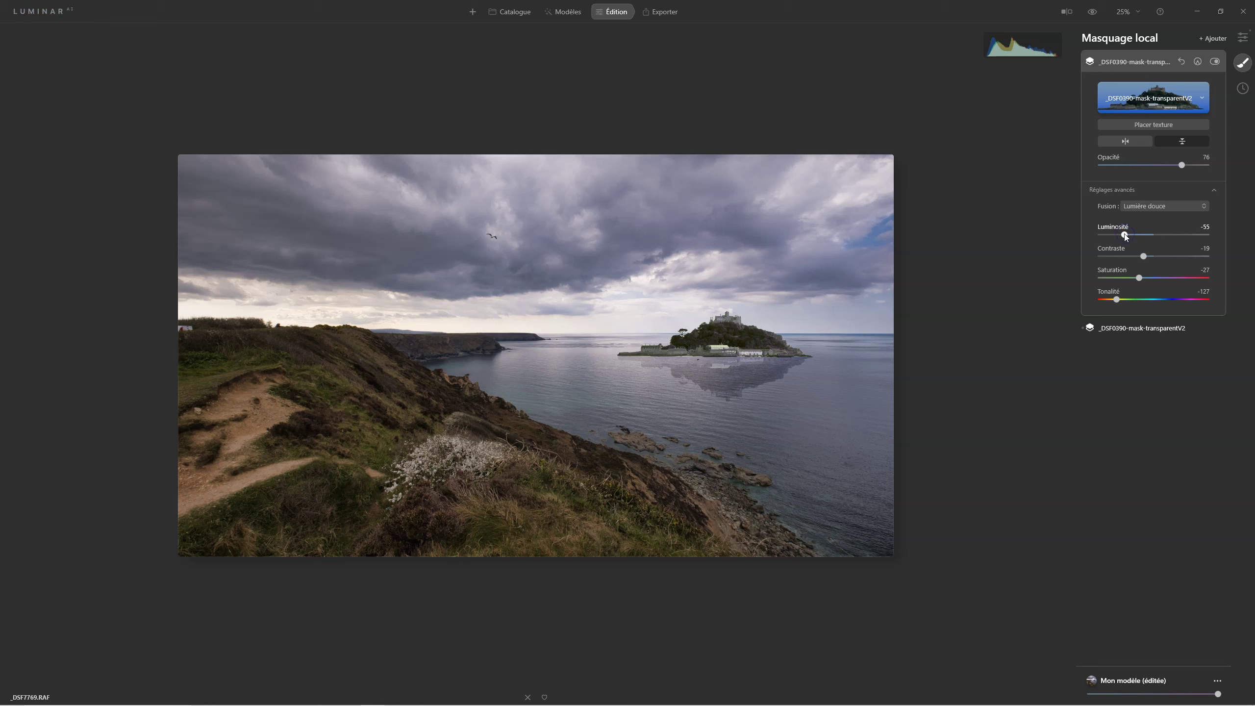
{"action": "left_click_drag", "start_coordinate": [1124, 237], "coordinate": [1158, 238]}
{"action": "left_click", "coordinate": [1159, 235]}
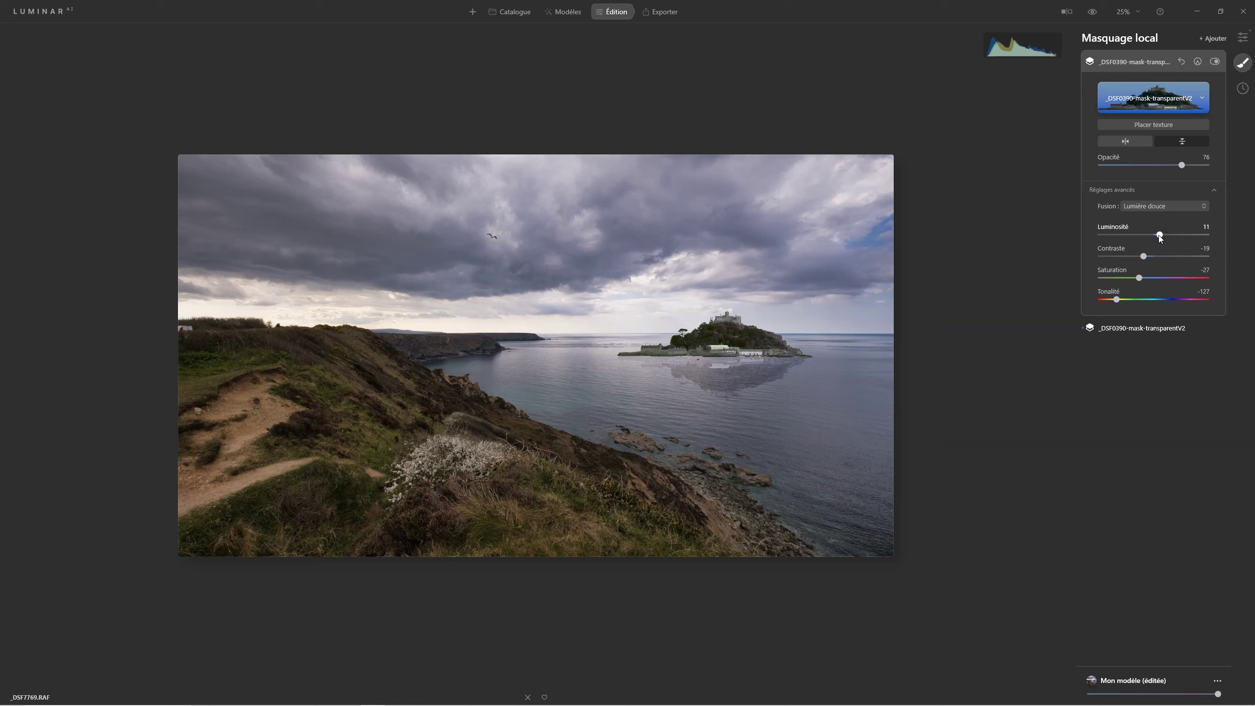
{"action": "left_click", "coordinate": [1074, 383]}
{"action": "left_click", "coordinate": [1132, 60]}
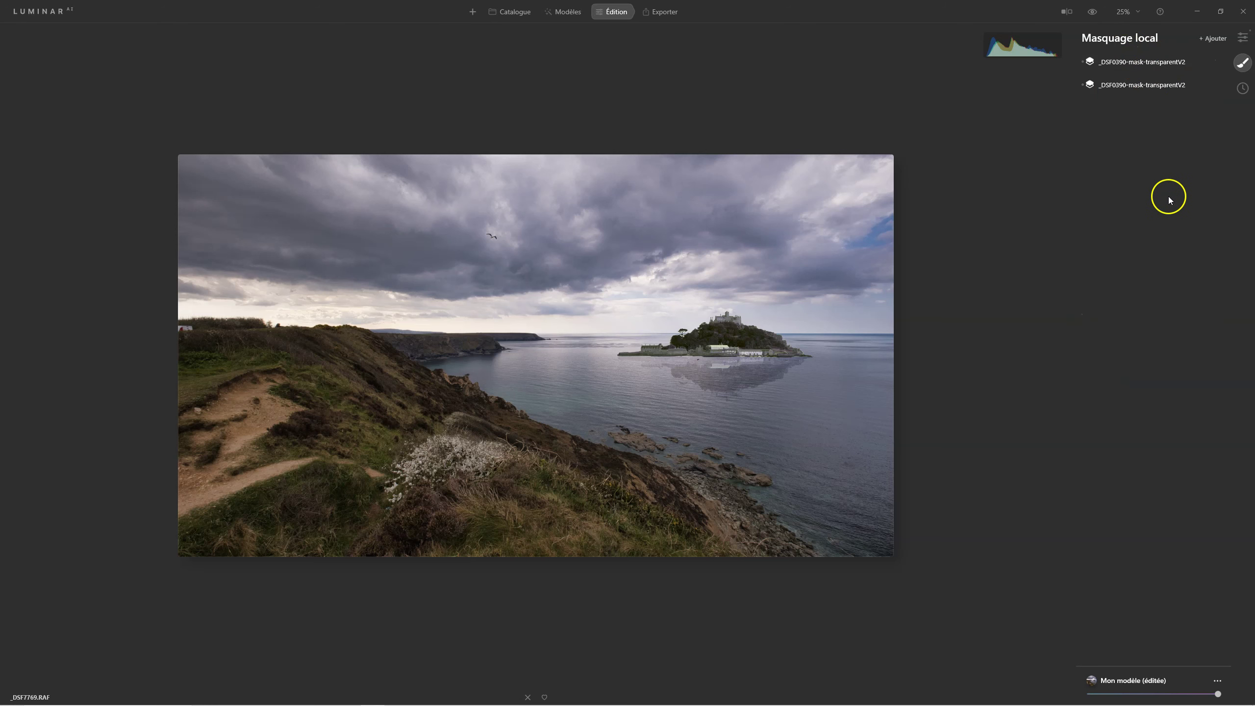